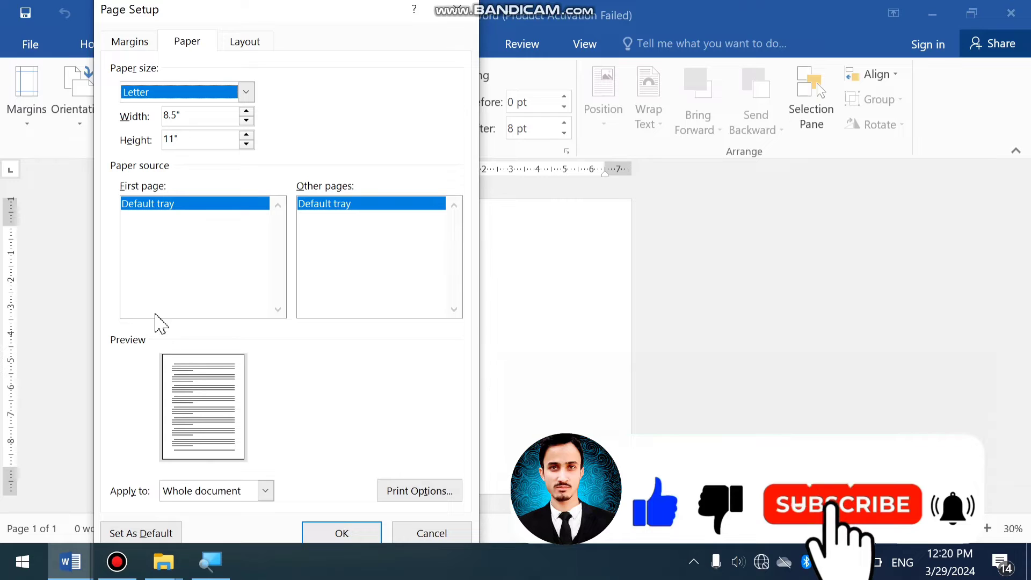
Step: Set a custom paper size with a width of 5.5 inches and a height of 5 inches
double_click(188, 115)
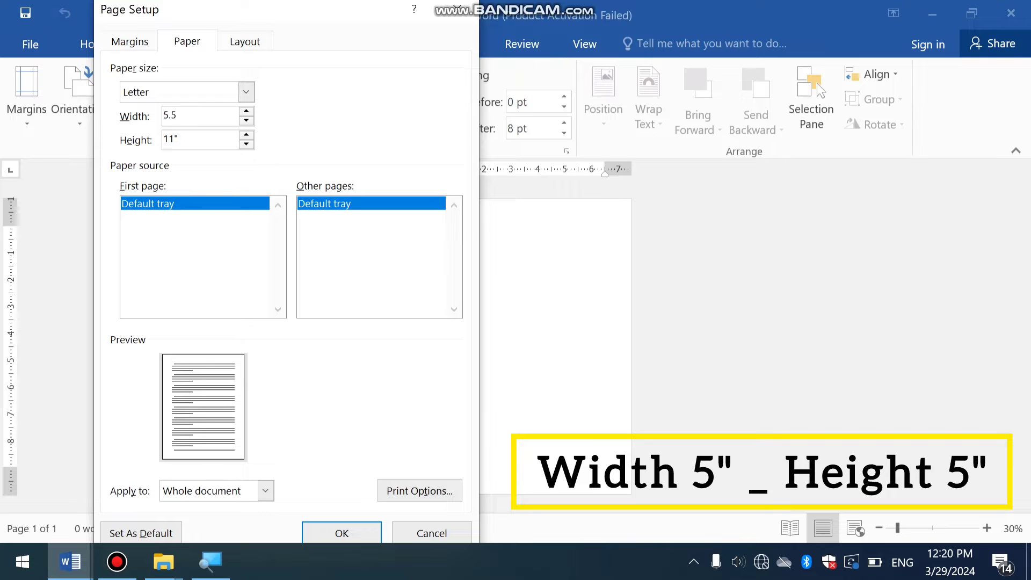
double_click(189, 136)
text(5)
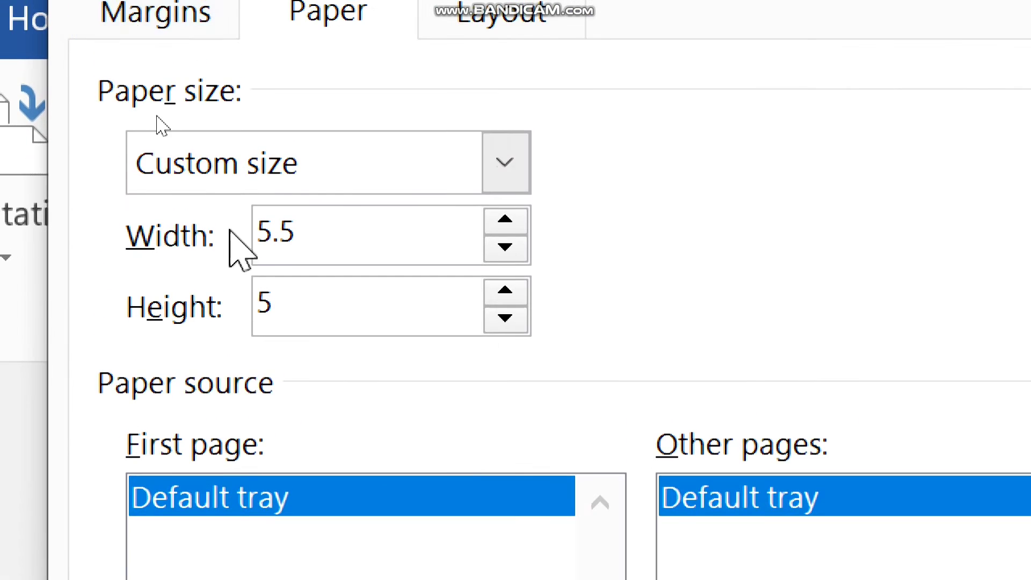
drag(311, 219, 232, 233)
drag(306, 306, 242, 309)
click(292, 321)
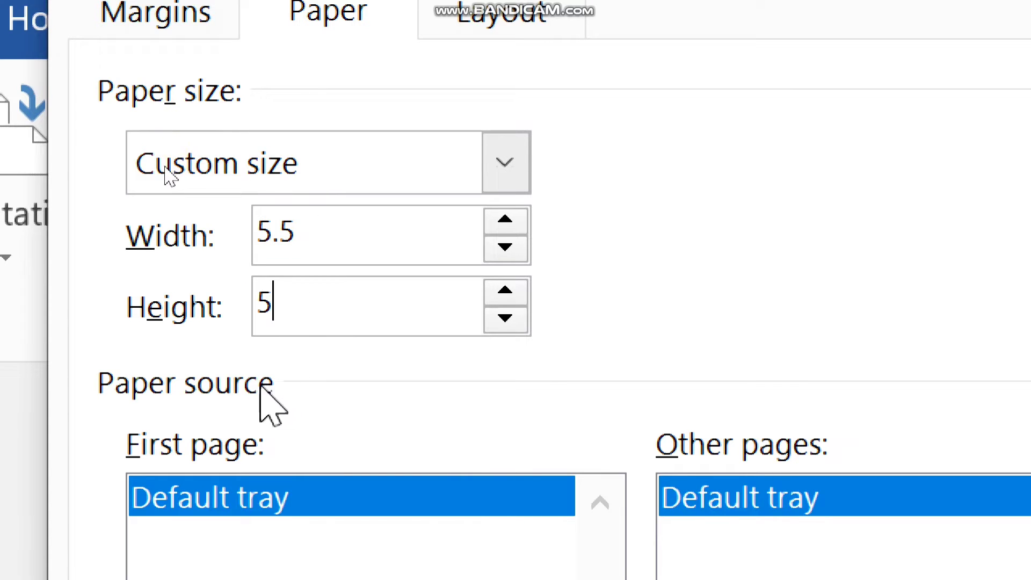
Step: Set the top, left, bottom and right page margins to 0.5 inches and apply the page setup
click(156, 32)
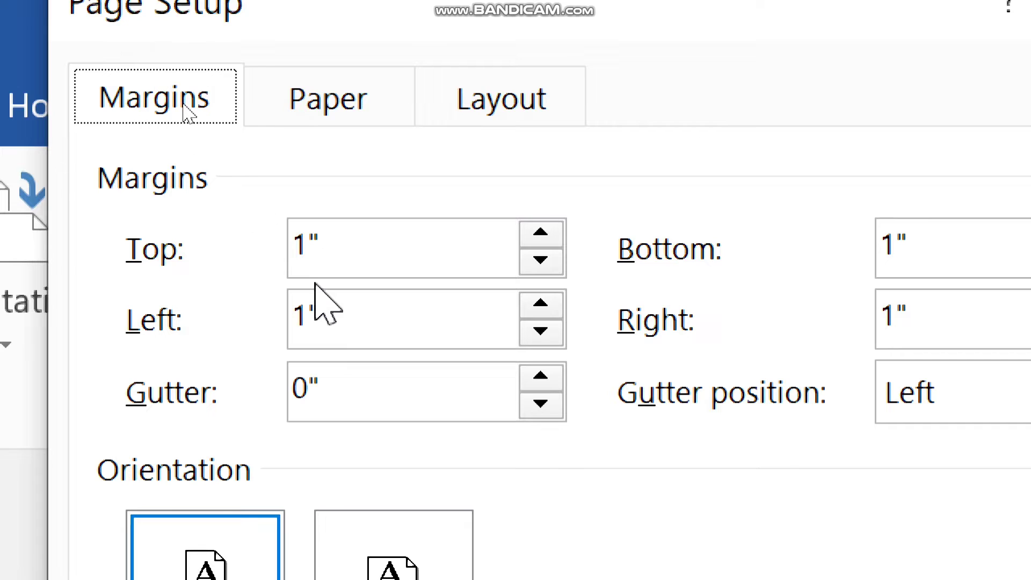
drag(345, 244, 214, 239)
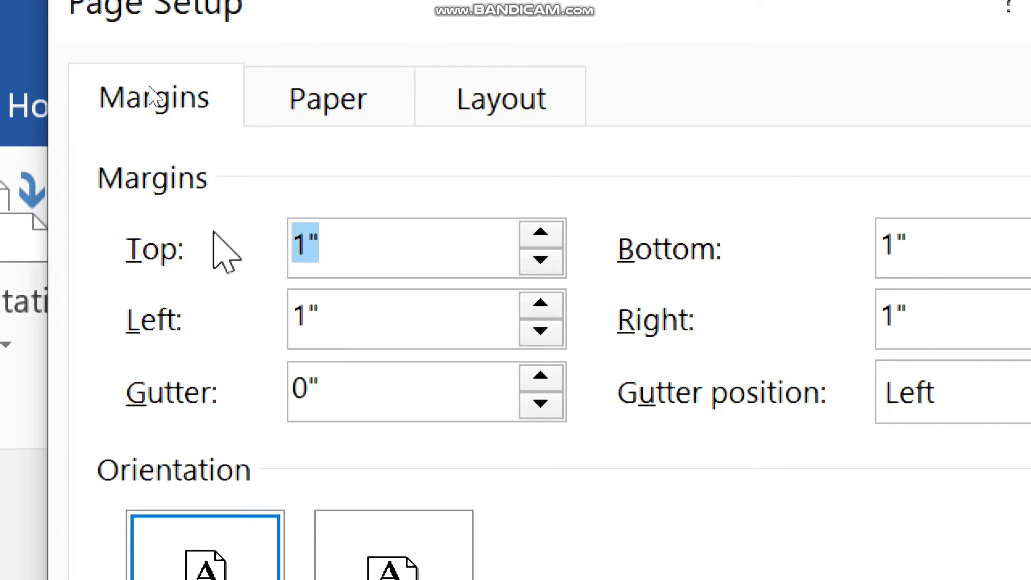
text(.5)
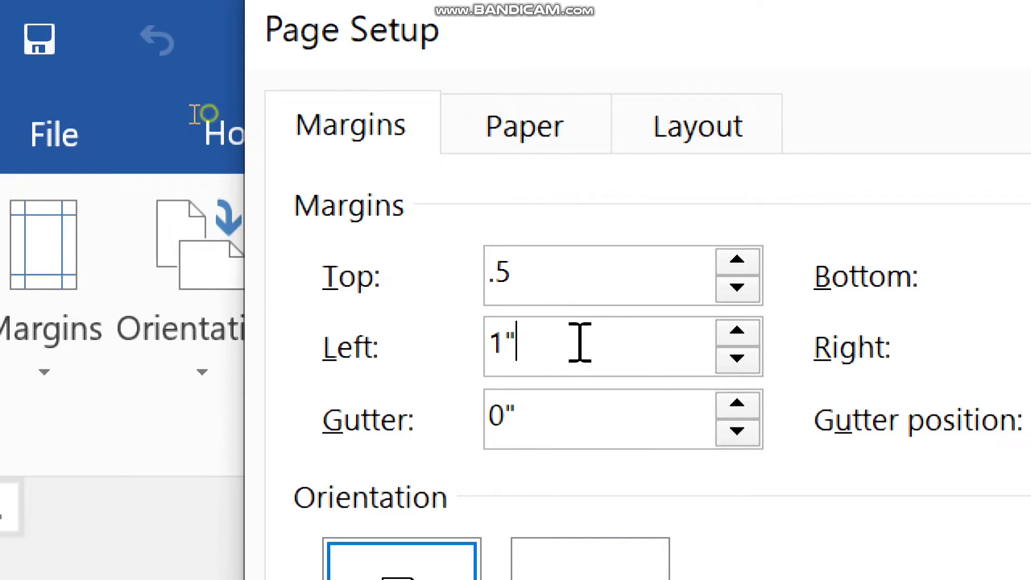
drag(439, 318, 288, 321)
text(.5)
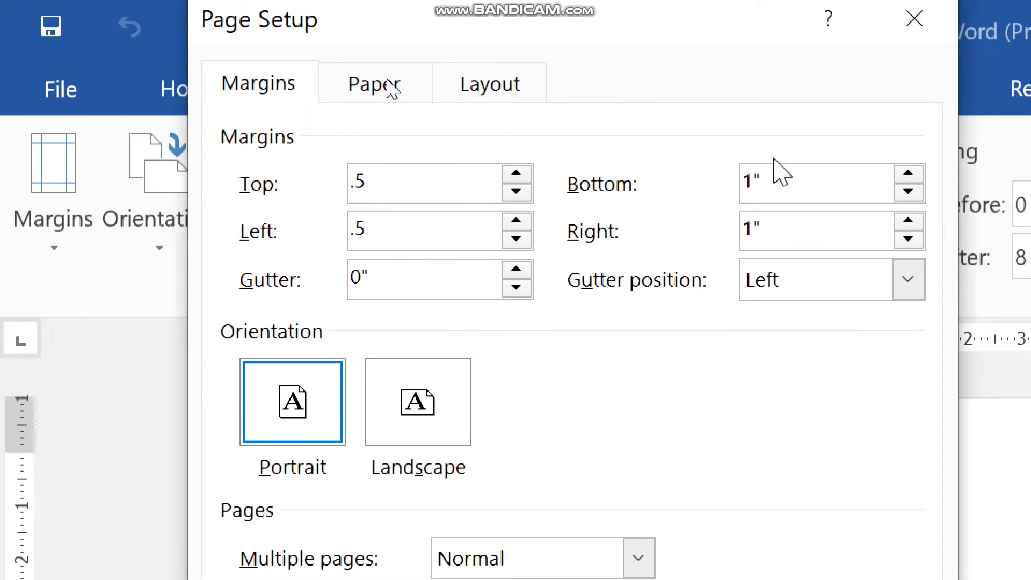
drag(777, 177, 706, 177)
text(.5)
drag(777, 237, 725, 230)
text(.5)
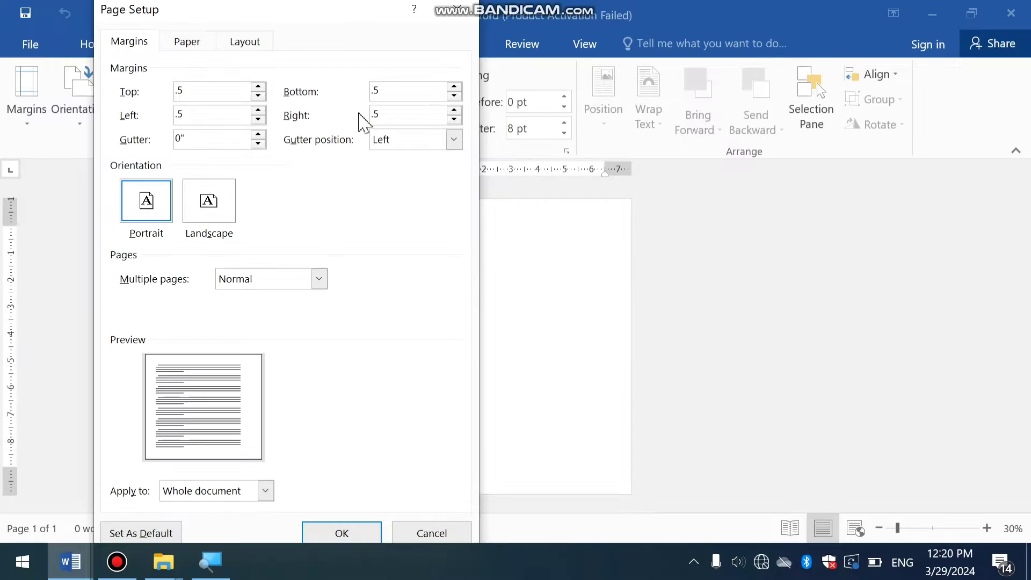
click(339, 534)
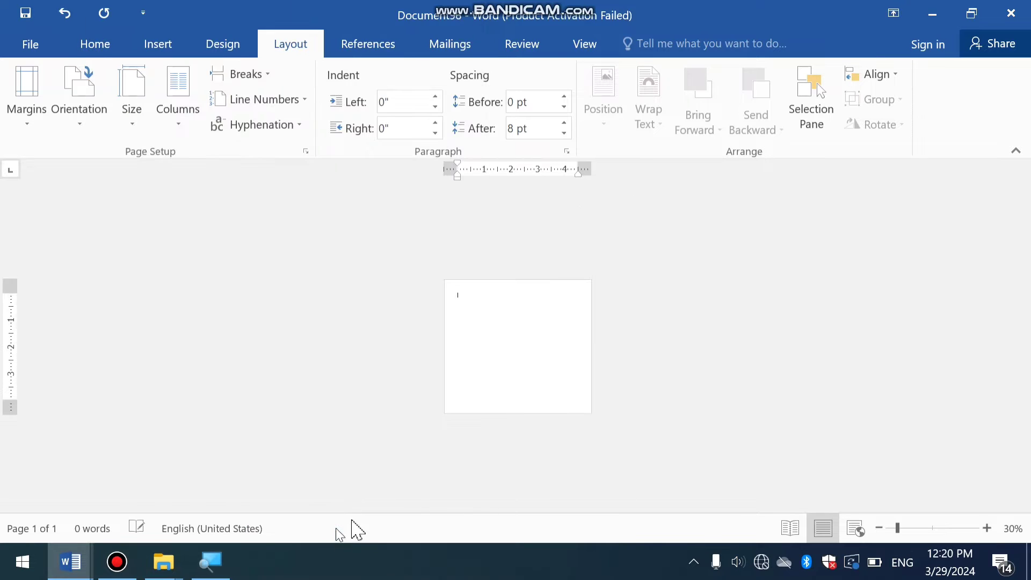
Step: Draw a rectangle banner about 5.7 inches wide and 0.27 inches high across the page's upper edge
scroll(555, 350, up, 4)
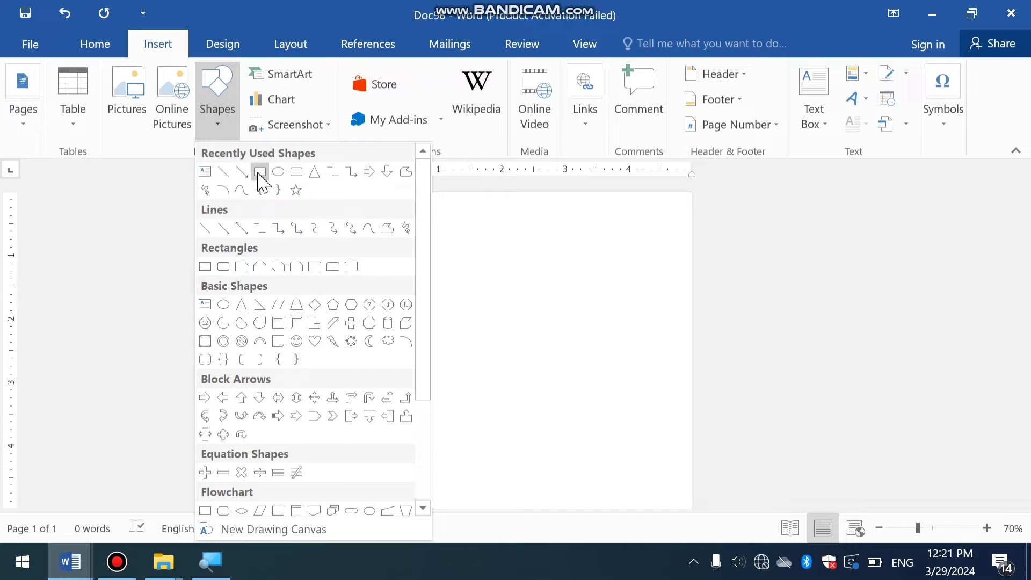
click(258, 171)
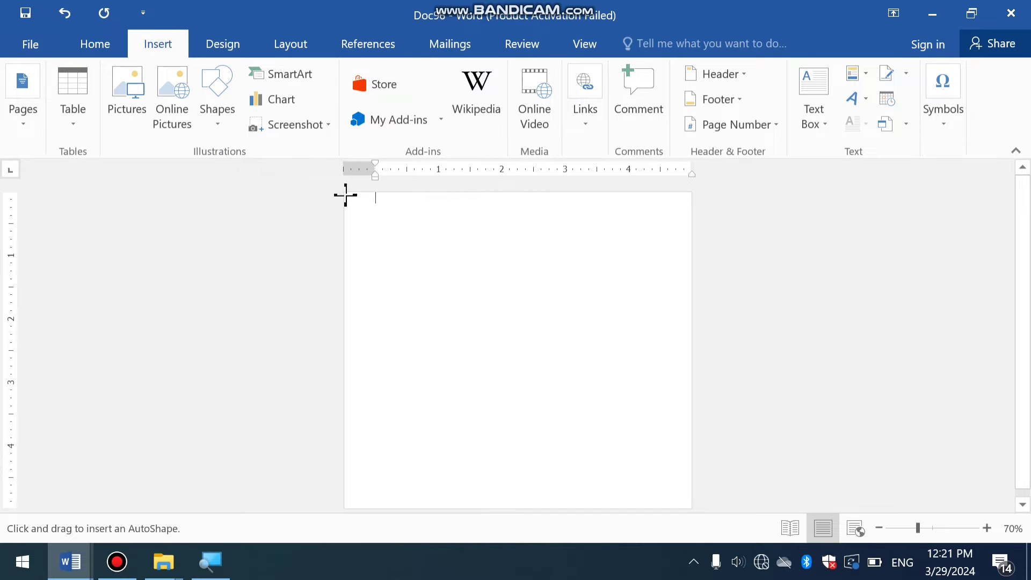
mouse_move(348, 194)
mouse_down()
mouse_move(478, 212)
mouse_move(691, 214)
mouse_move(658, 201)
mouse_up()
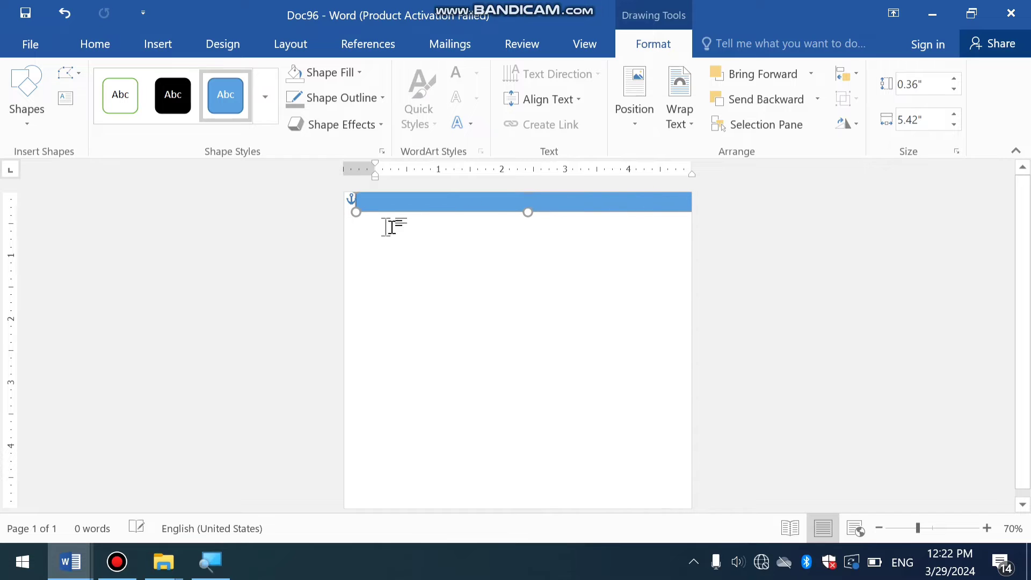
drag(356, 212, 338, 207)
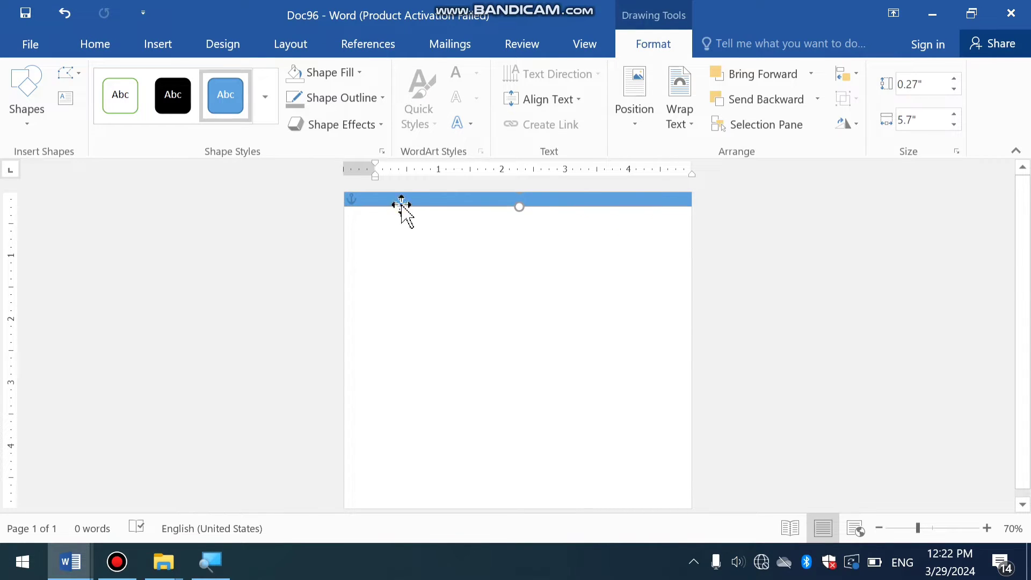
drag(401, 205, 399, 210)
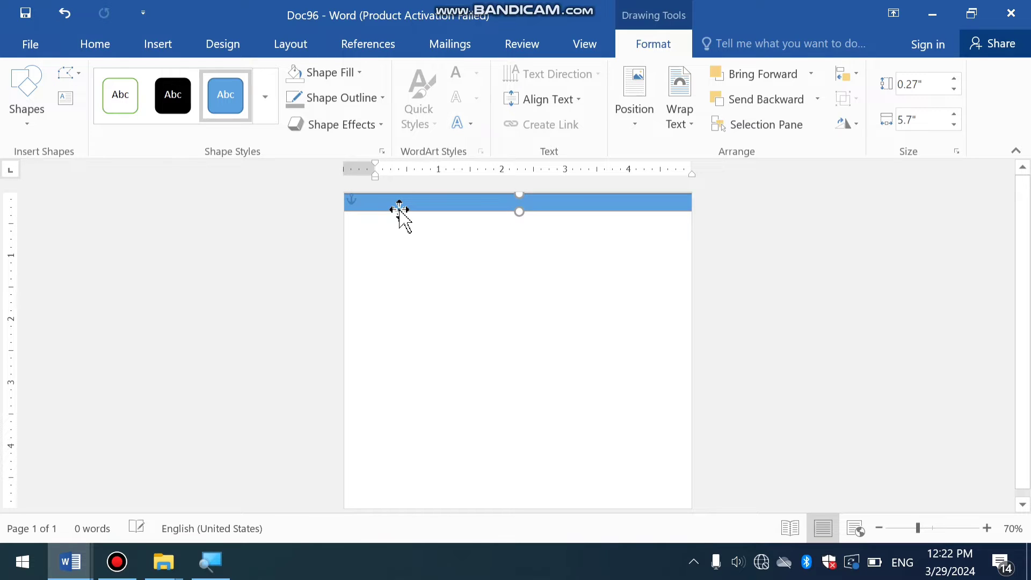
Step: Remove the banner's outline and fill it with a custom light blue, RGB 140, 183, 240
click(338, 98)
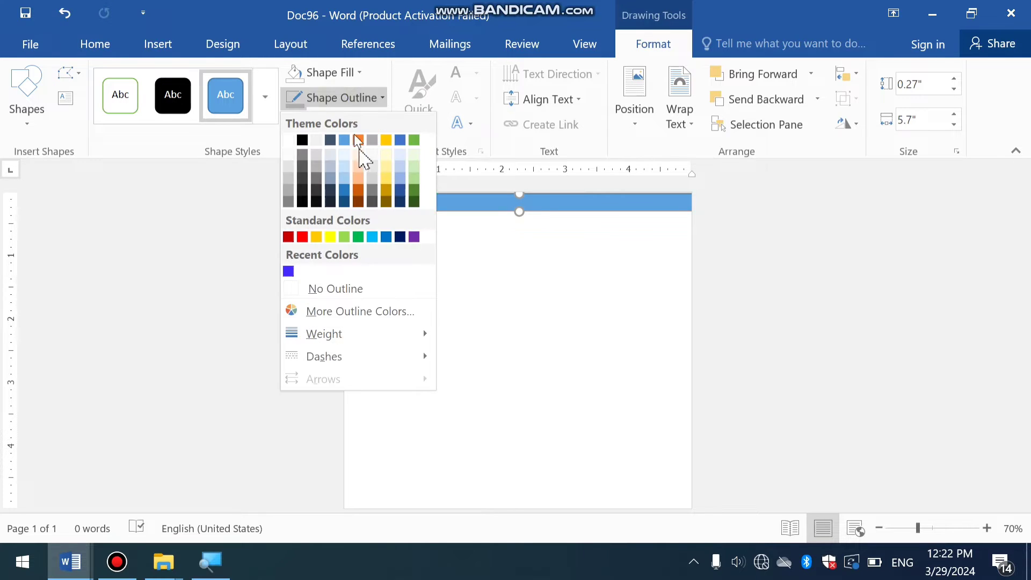
click(340, 288)
click(322, 73)
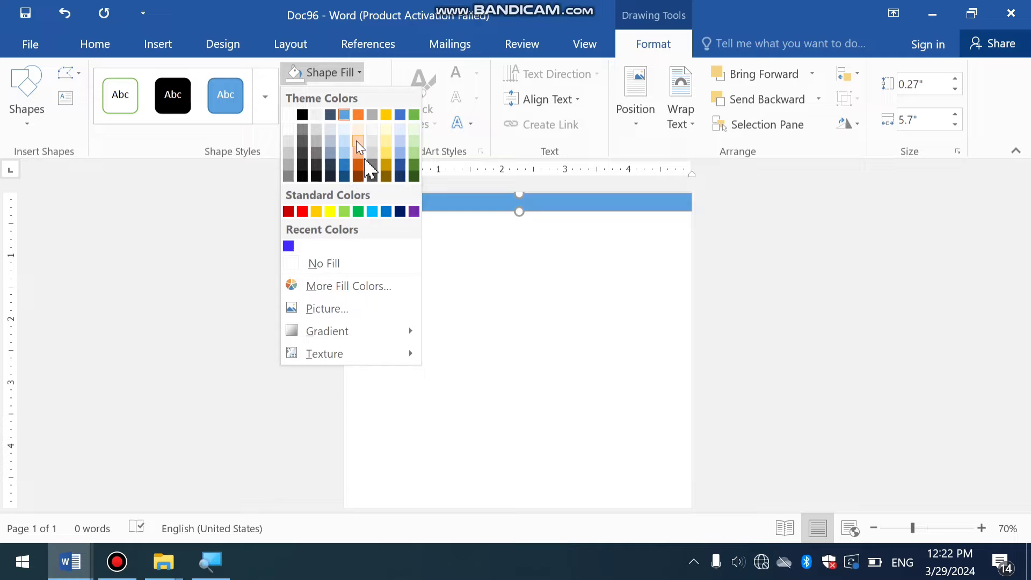
click(343, 286)
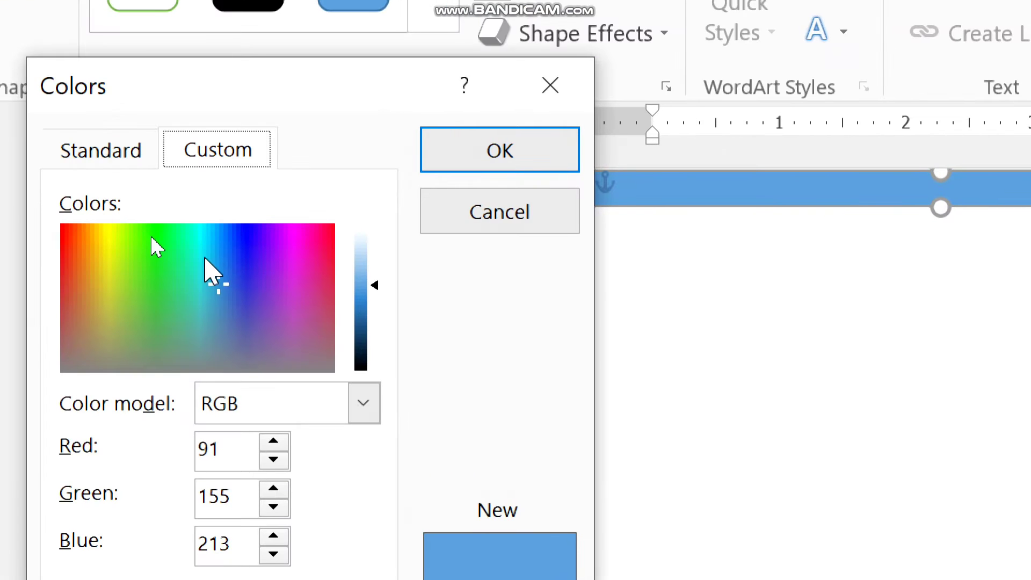
click(151, 236)
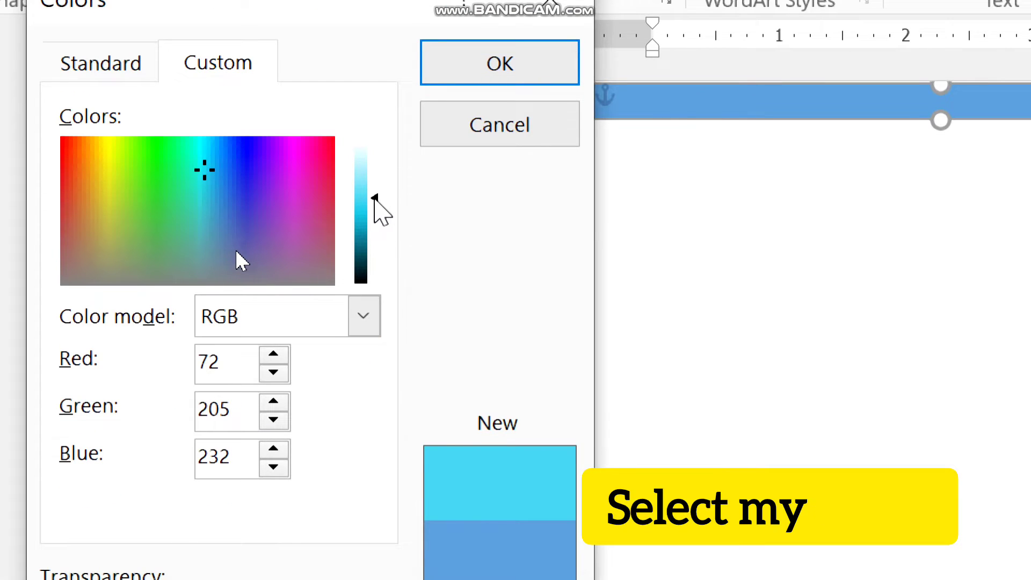
drag(374, 286, 365, 293)
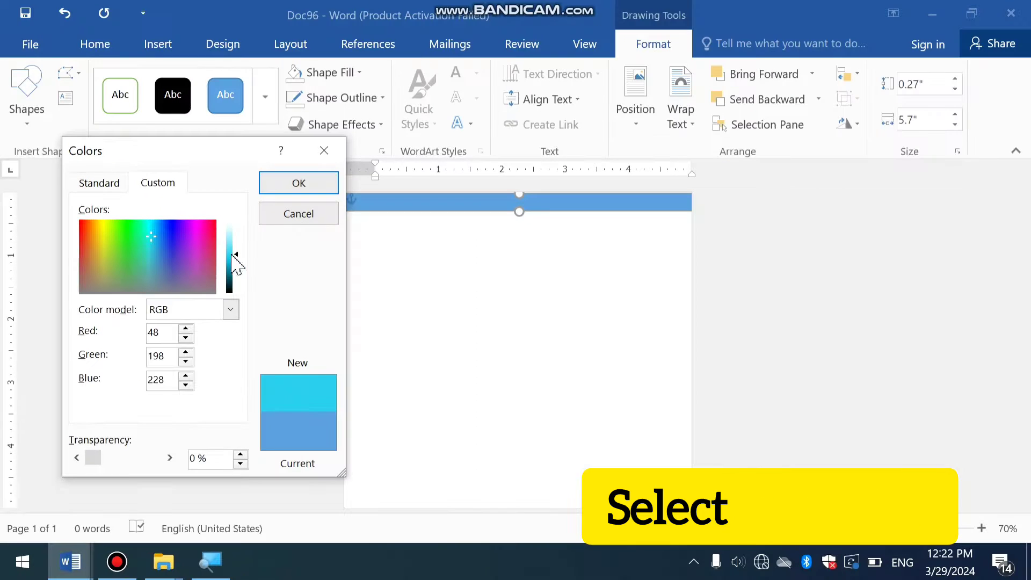
key(super)
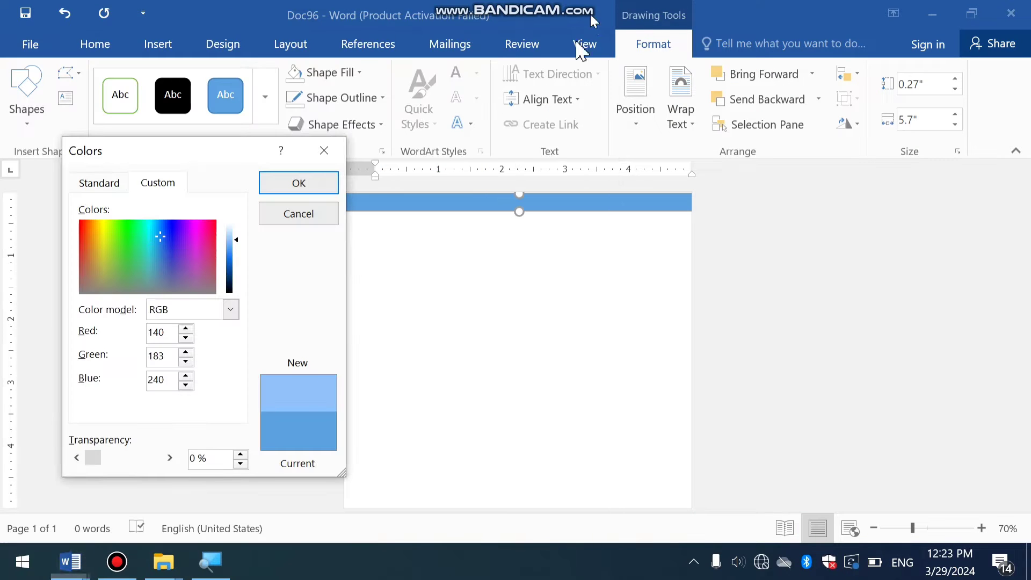
click(295, 185)
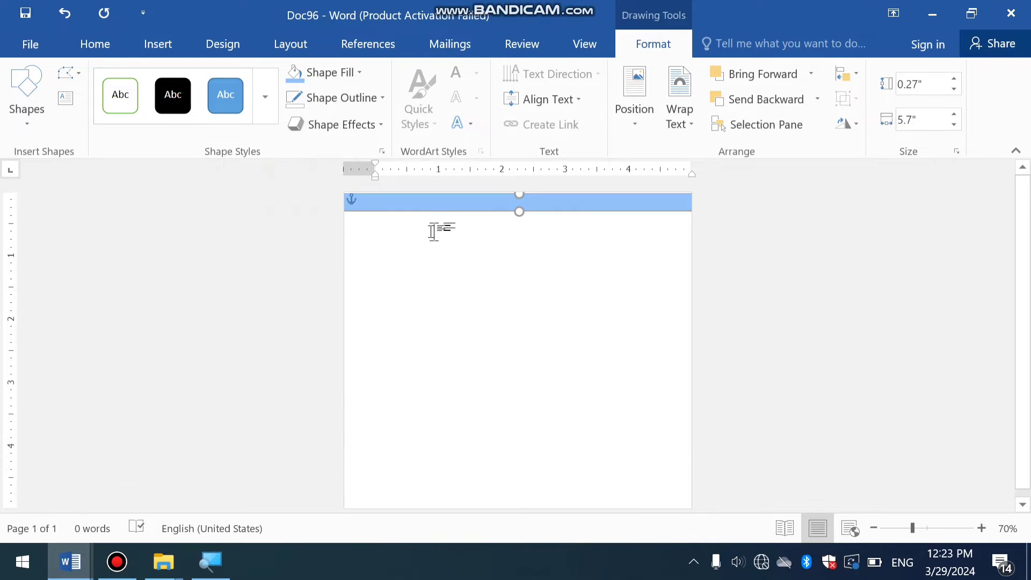
Step: Resize the banner to a height of about 0.32 inches and add the text "DATA ENTRY" inside it
click(436, 225)
drag(519, 208, 521, 210)
right_click(492, 215)
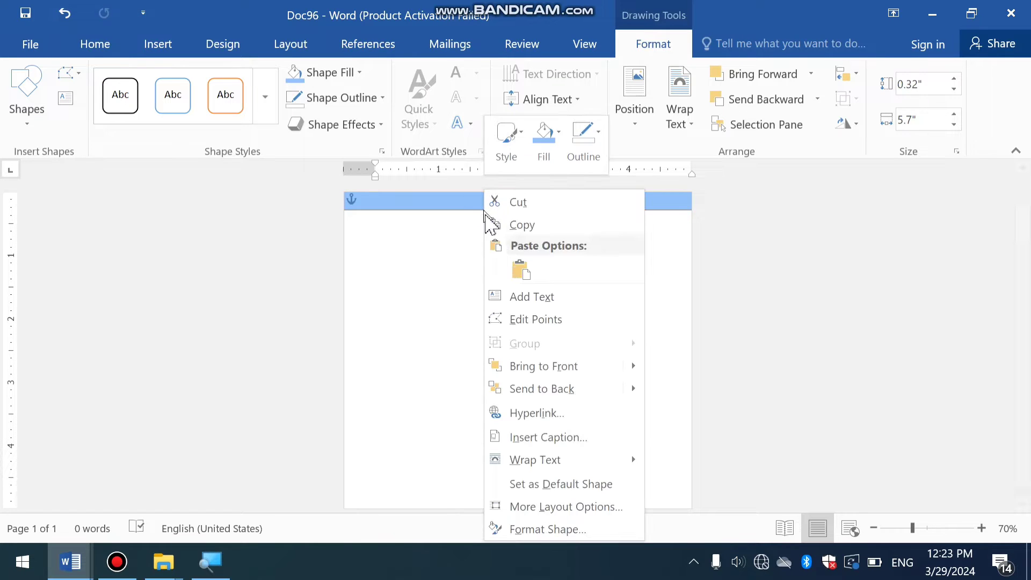
click(526, 295)
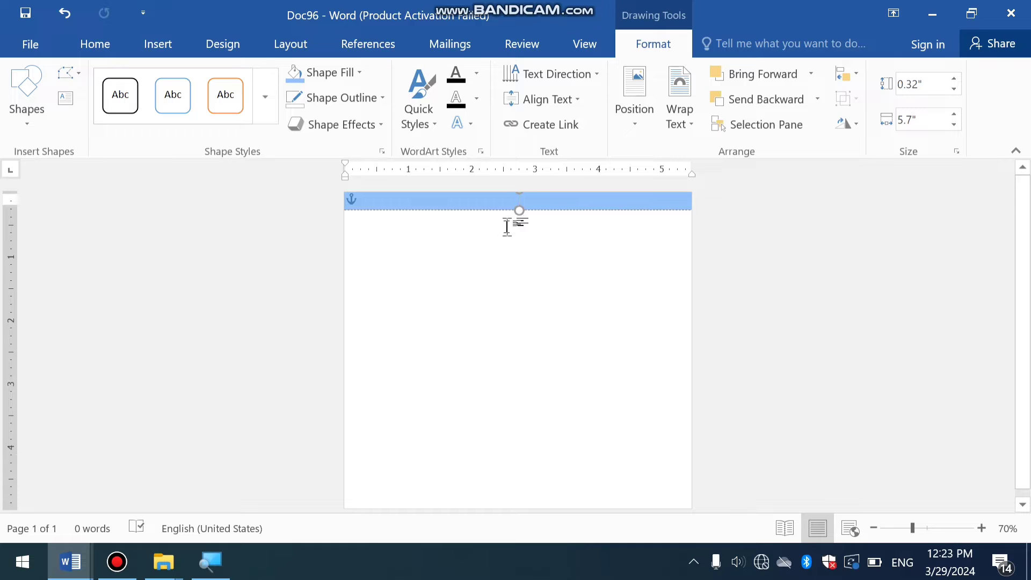
text(DATA )
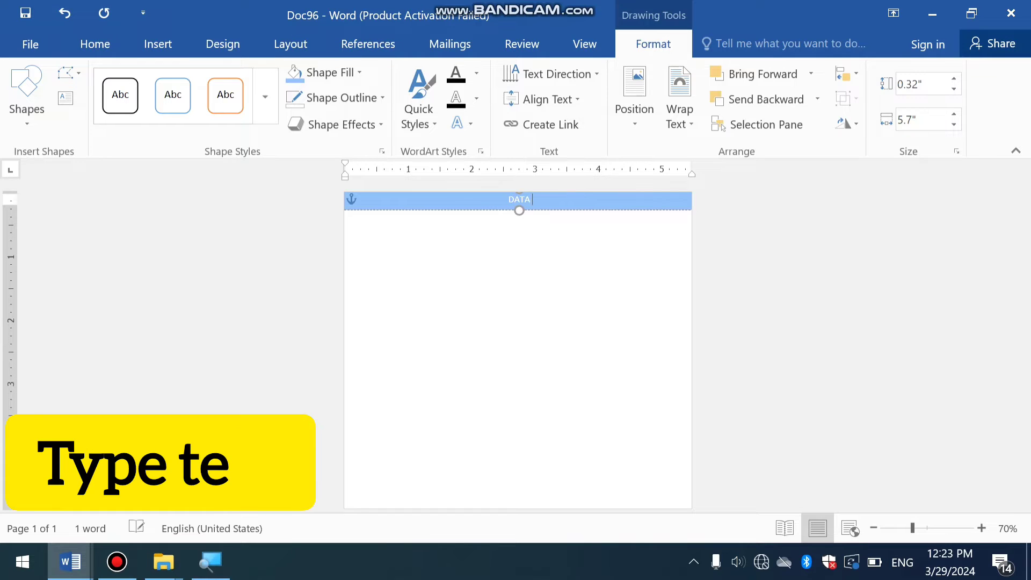
text(ENTRY)
scroll(531, 237, up, 8)
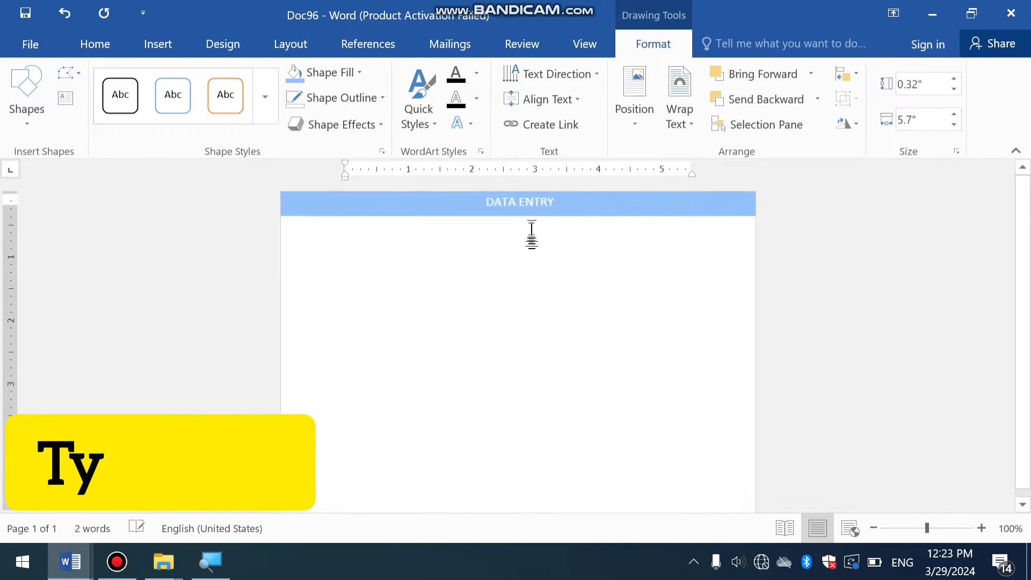
Step: Make the banner text bold at 14 pt and increase the banner's height to about 0.37 inches
drag(589, 222, 467, 212)
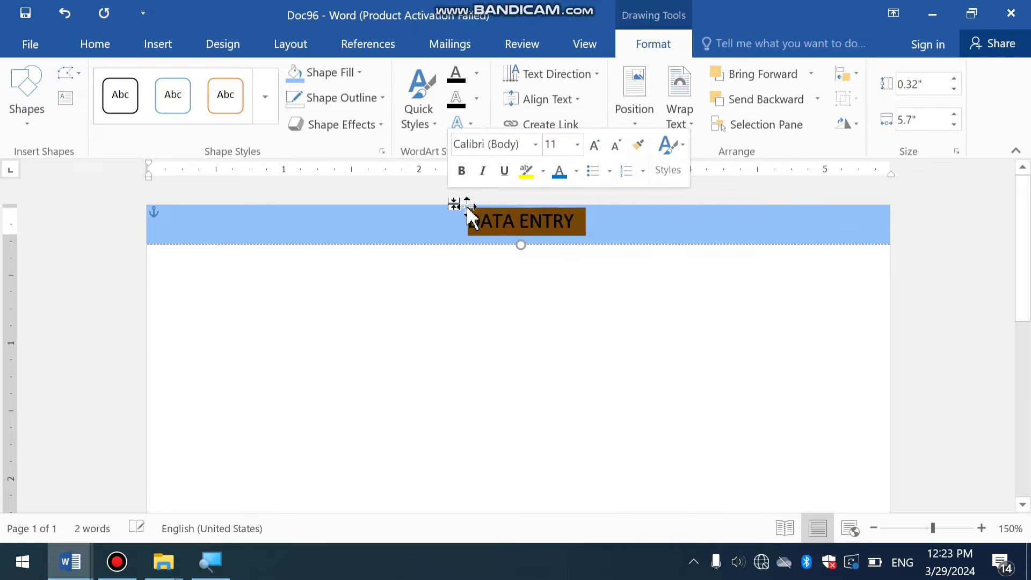
click(460, 171)
click(577, 144)
click(594, 146)
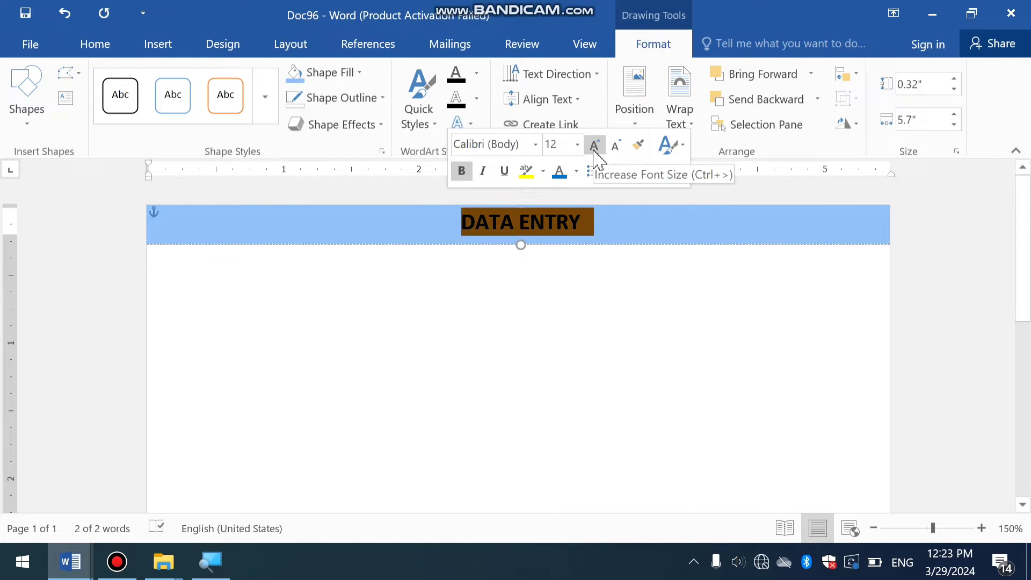
click(595, 146)
click(525, 251)
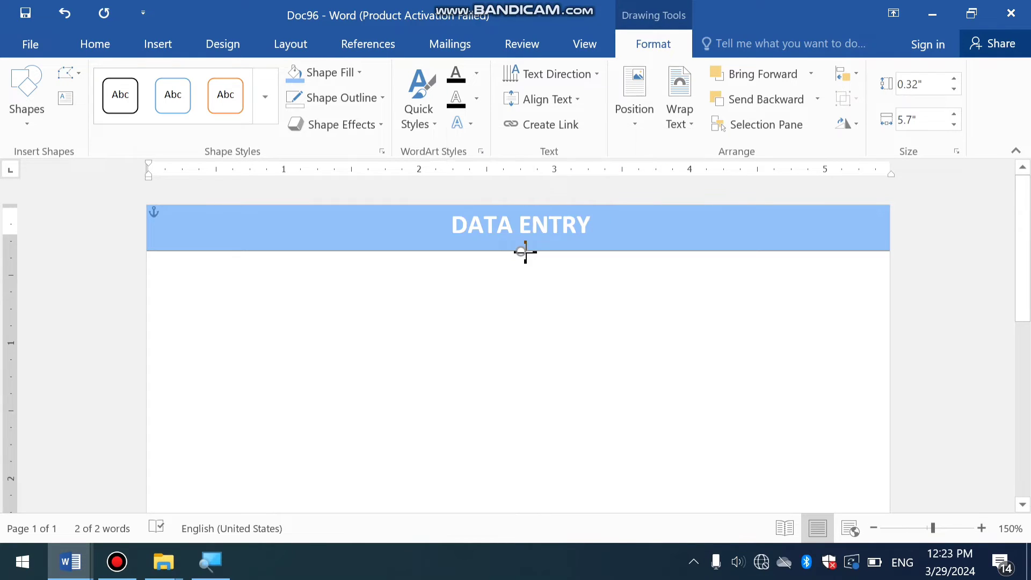
Step: Extend the banner text with the word "FORM" so the title reads "DATA ENTRY FORM"
click(593, 226)
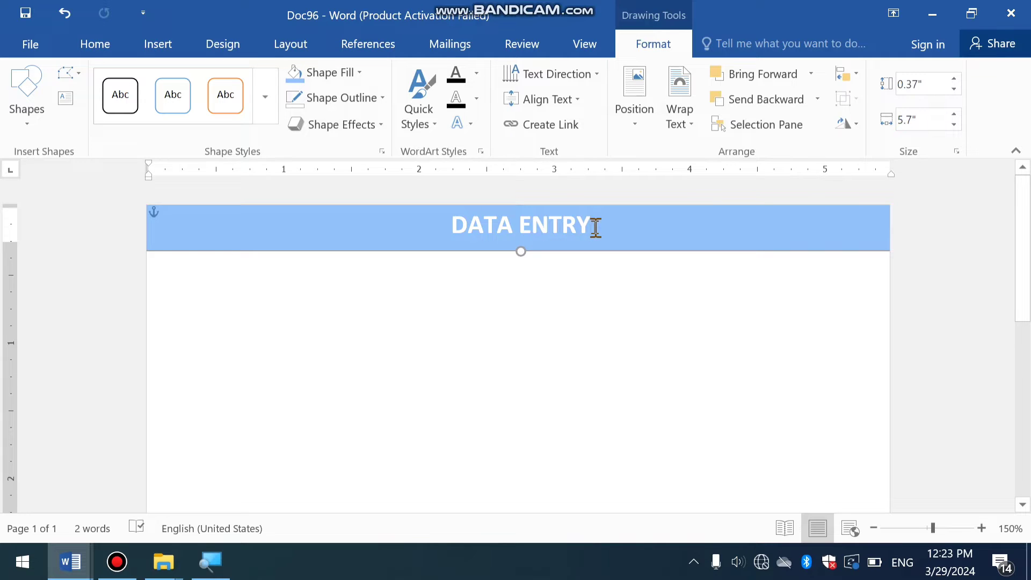
click(594, 225)
text(FORM)
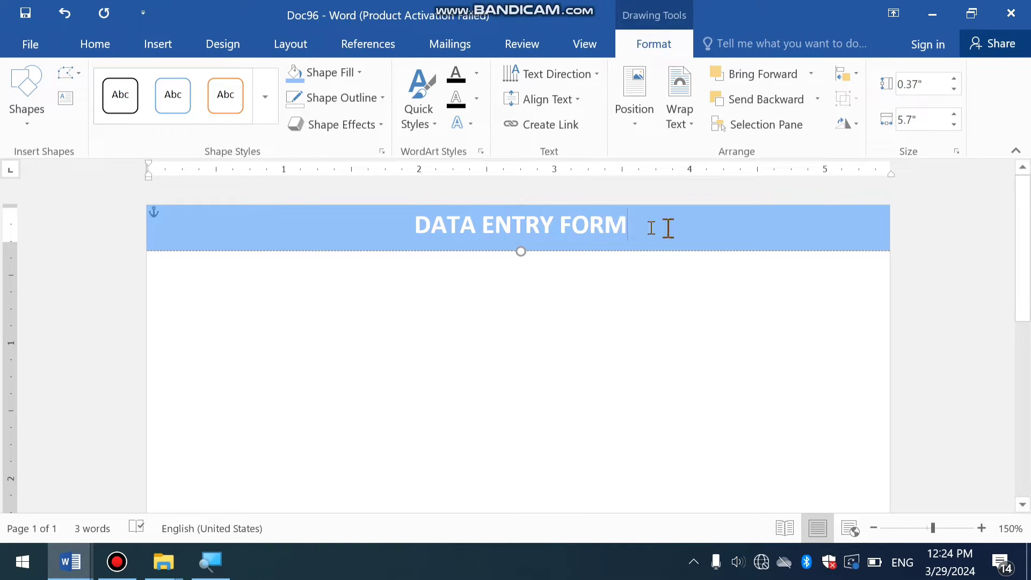
Step: Color the whole banner title black and enlarge its font by one size
drag(668, 228, 455, 223)
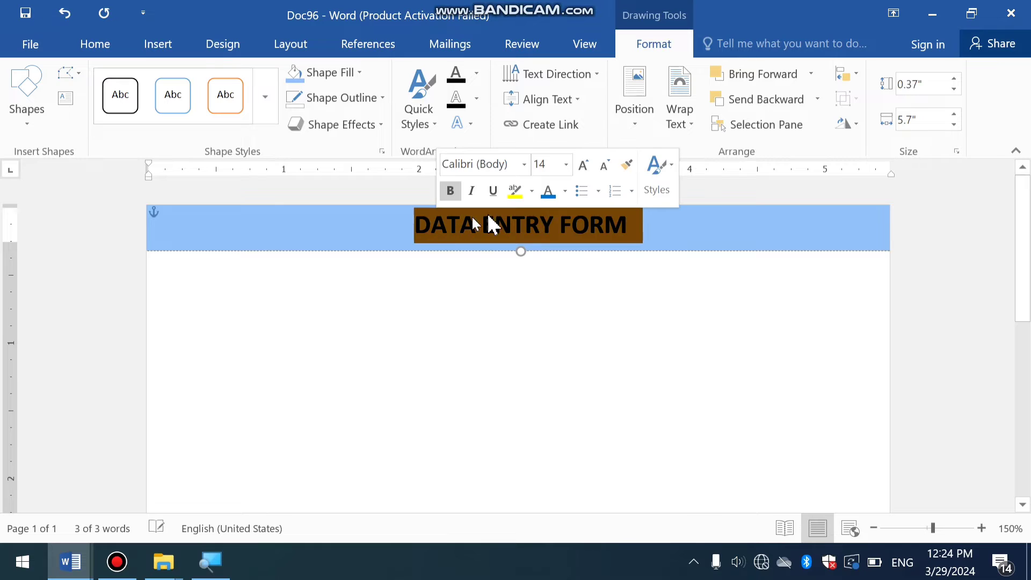
click(565, 190)
click(559, 248)
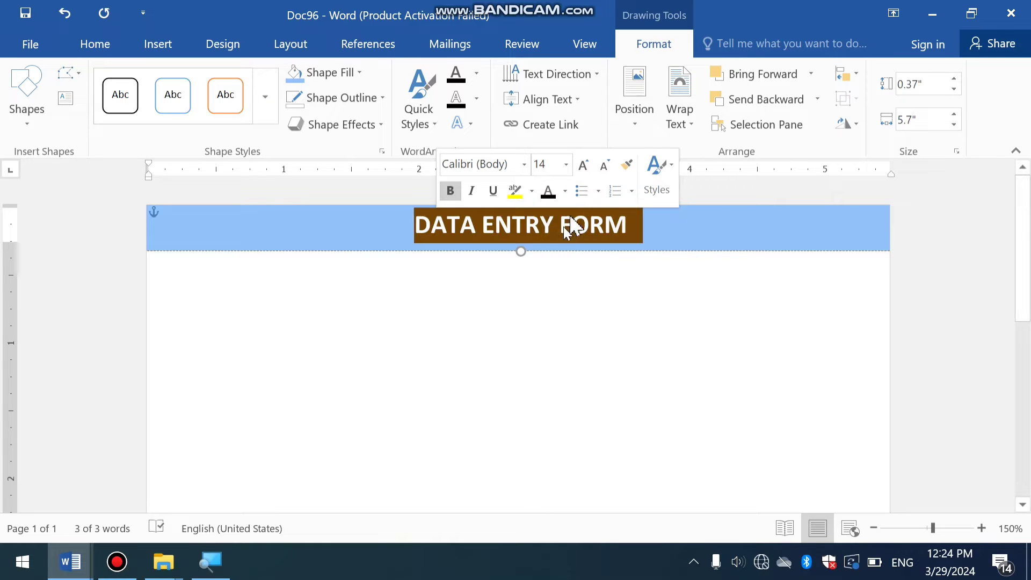
click(583, 164)
click(685, 221)
click(674, 259)
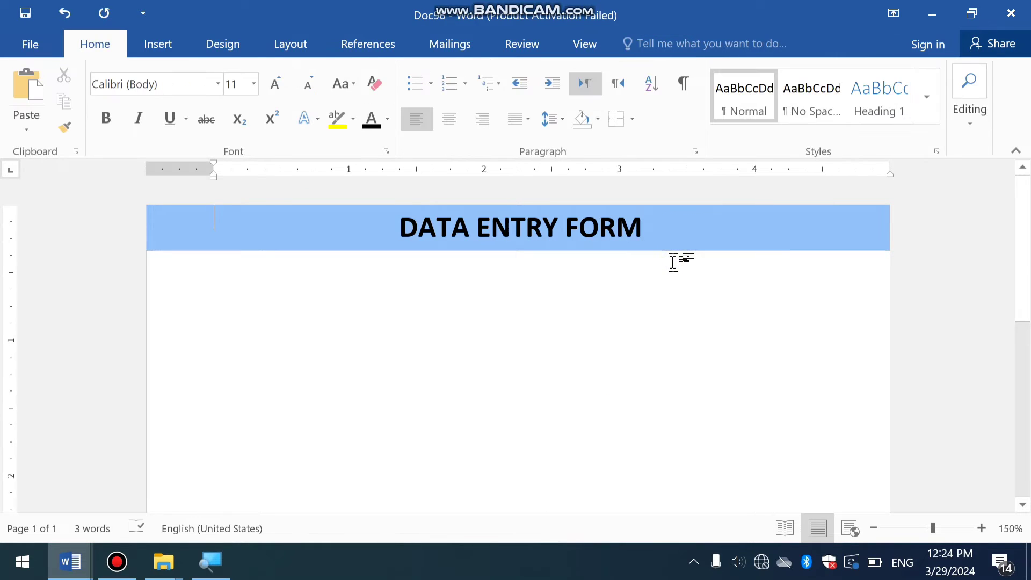
ctrl+scroll(596, 266, down, 3)
ctrl+scroll(564, 216, up, 9)
ctrl+scroll(550, 265, down, 15)
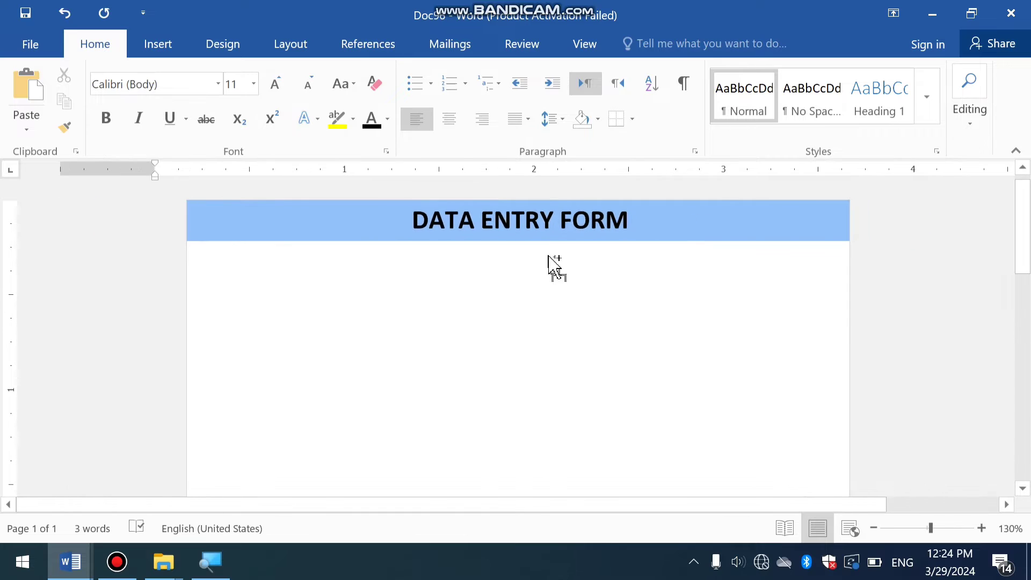
ctrl+scroll(518, 230, up, 8)
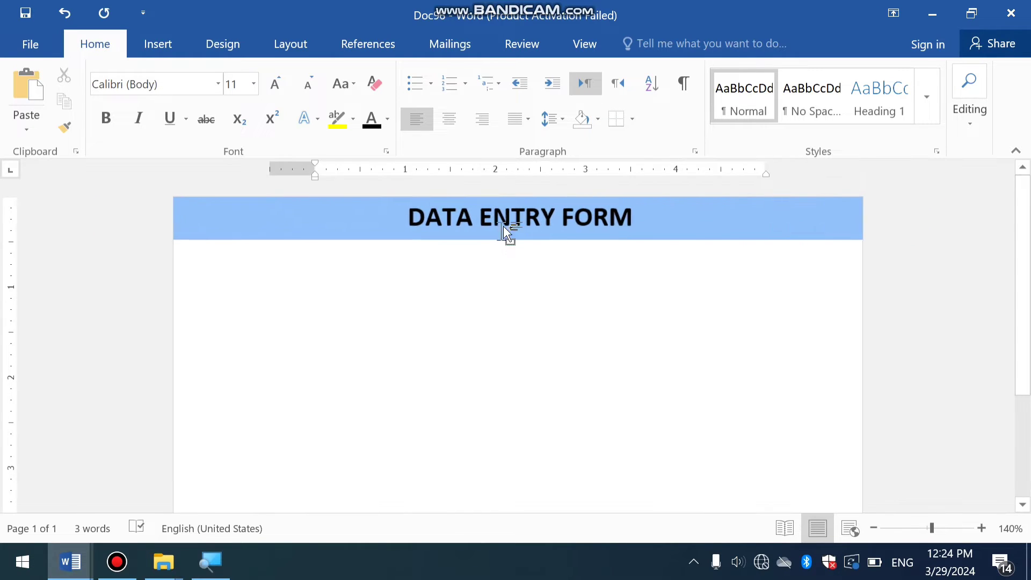
Step: Set the page color to a custom light blue with RGB 183, 230, 251
ctrl+scroll(253, 290, down, 6)
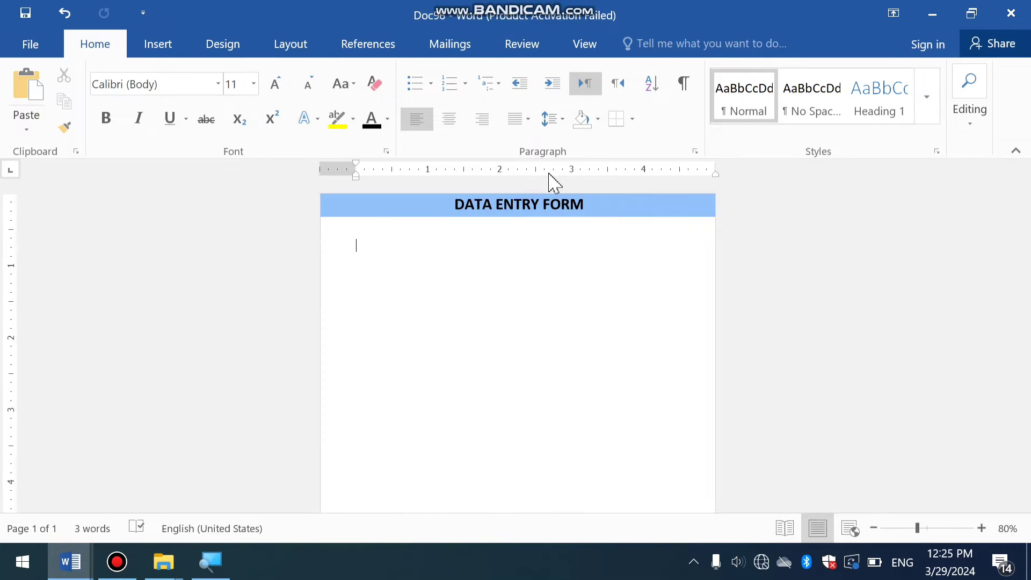
click(223, 44)
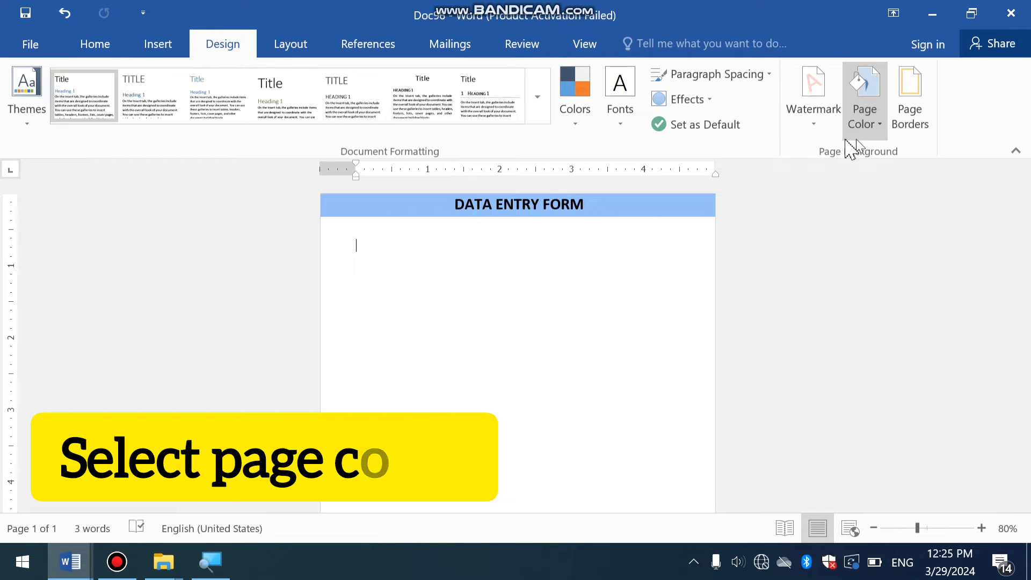
click(874, 129)
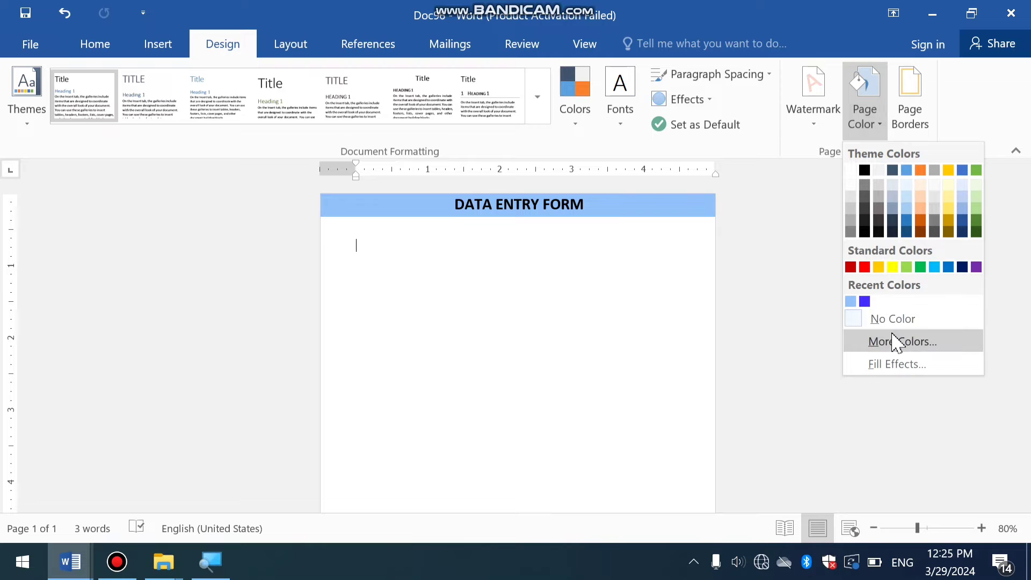
click(907, 344)
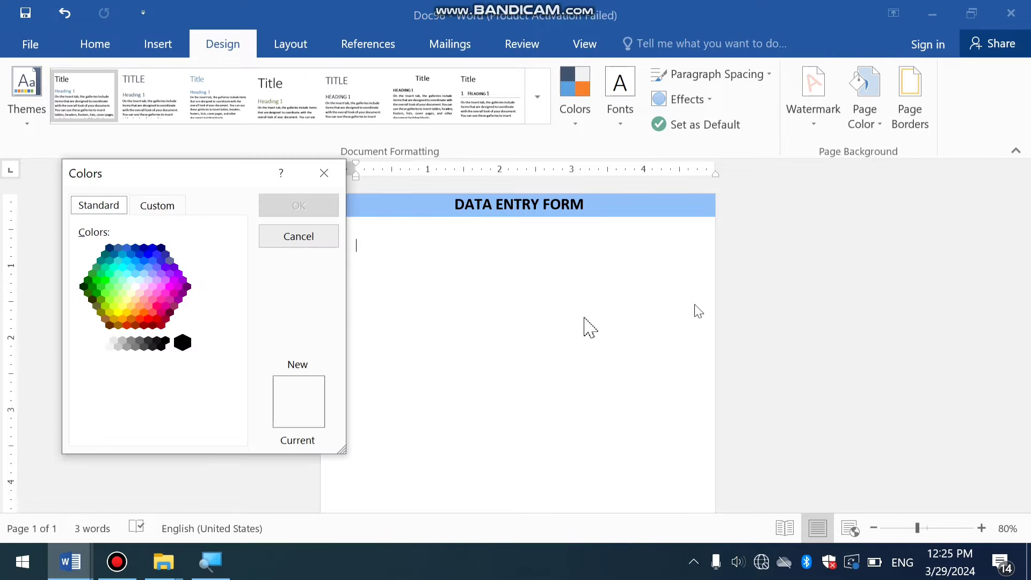
click(127, 261)
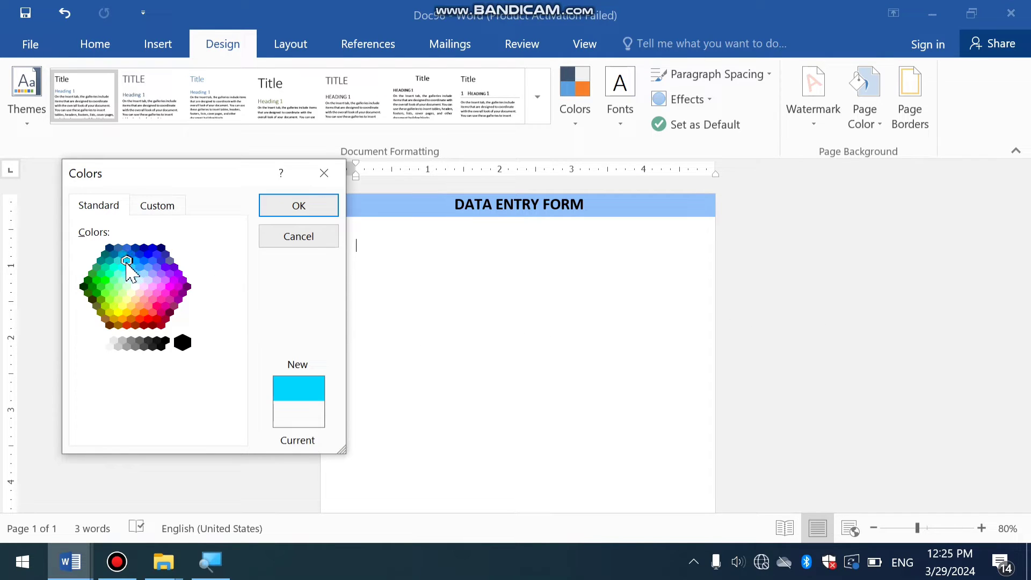
click(156, 206)
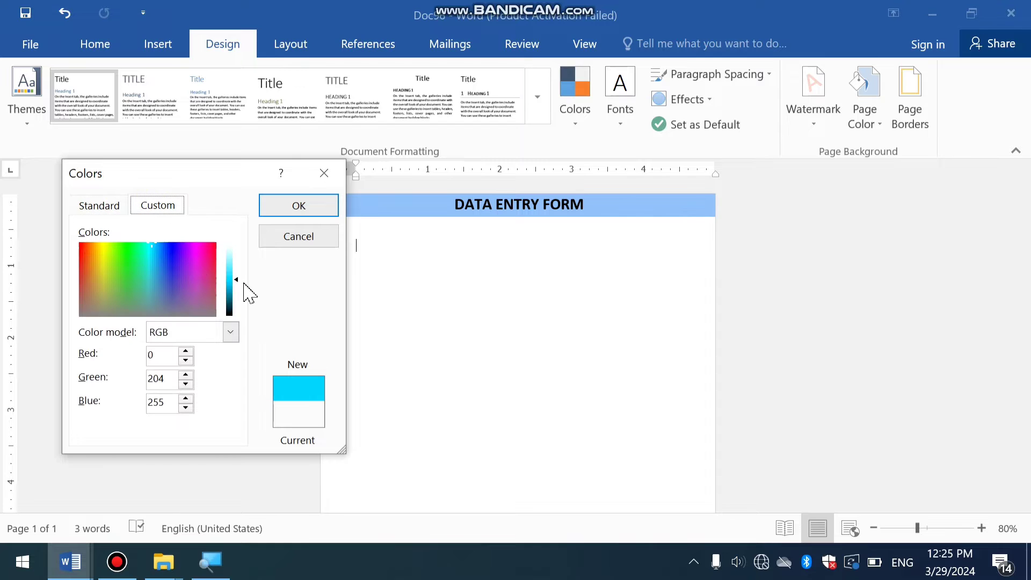
drag(236, 278, 237, 260)
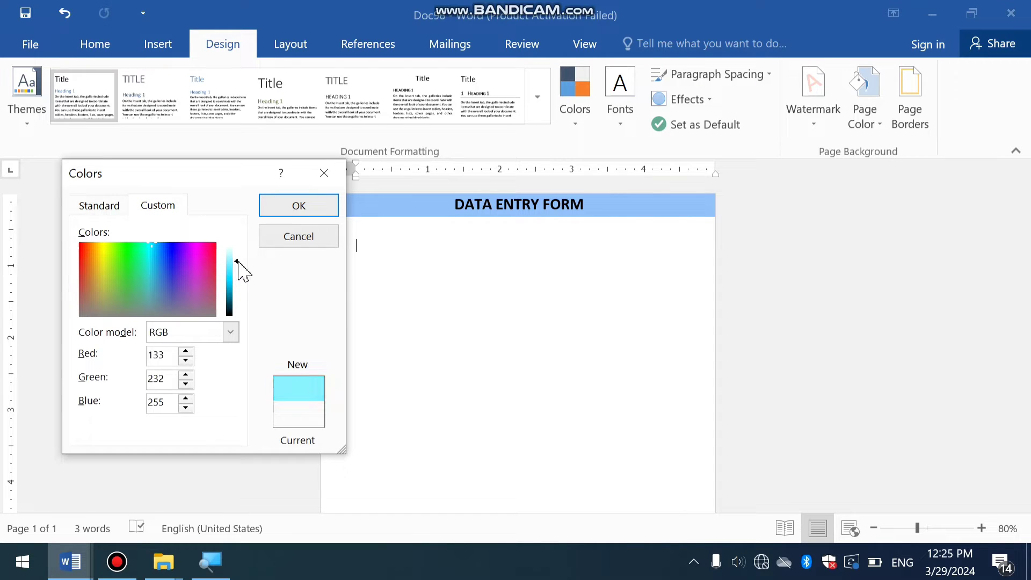
mouse_move(160, 247)
mouse_down()
mouse_move(156, 260)
mouse_move(155, 249)
mouse_up()
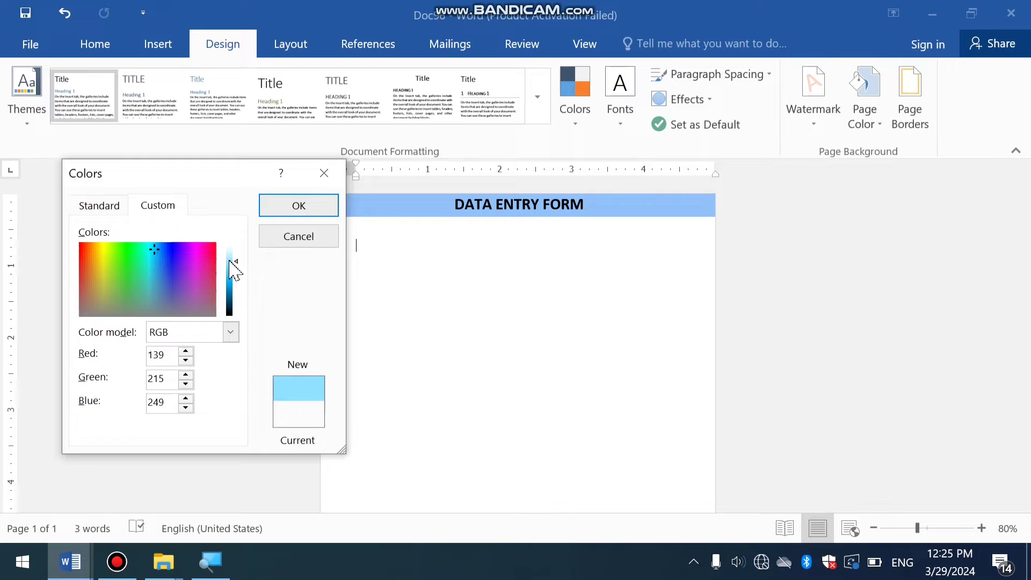
drag(230, 262, 226, 255)
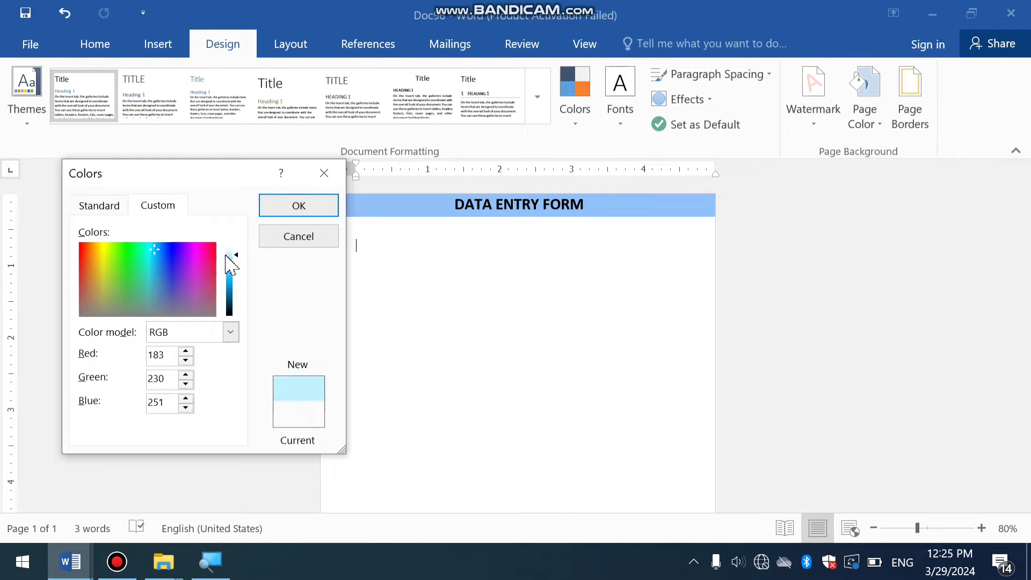
click(299, 208)
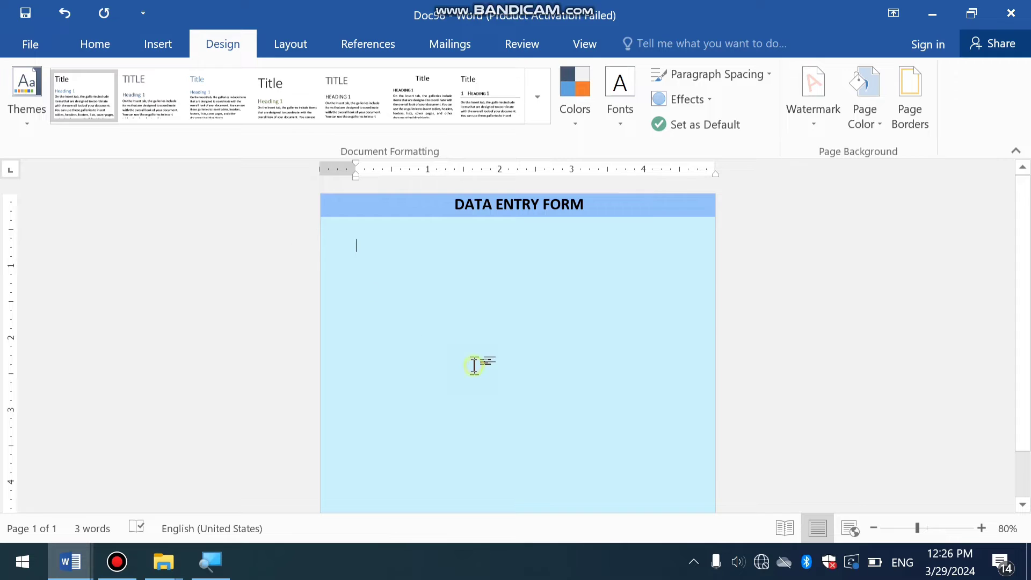
Step: Fill the title banner with a darker custom blue, RGB 106, 162, 236
triple_click(392, 213)
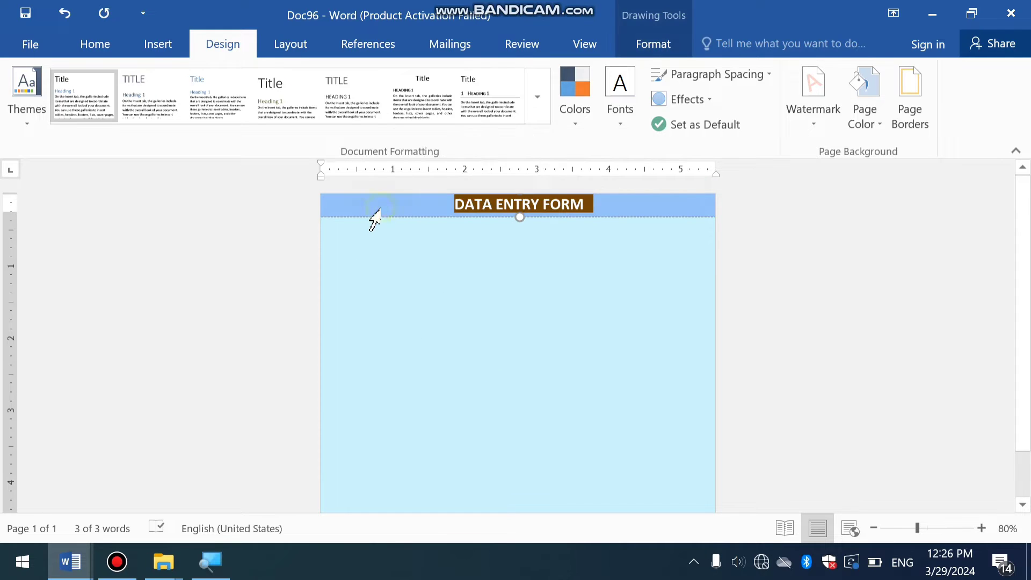
click(652, 44)
click(359, 72)
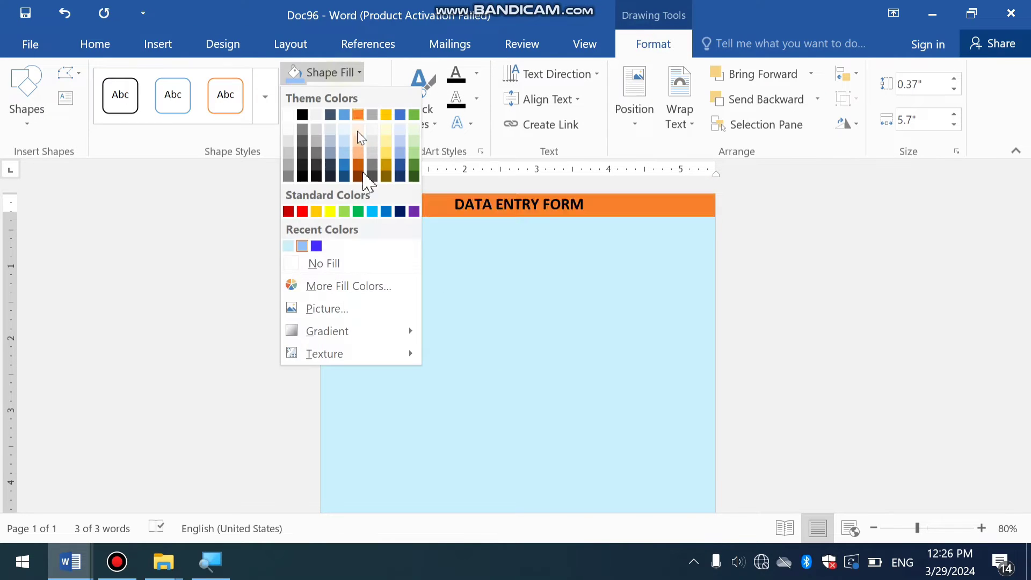
click(344, 286)
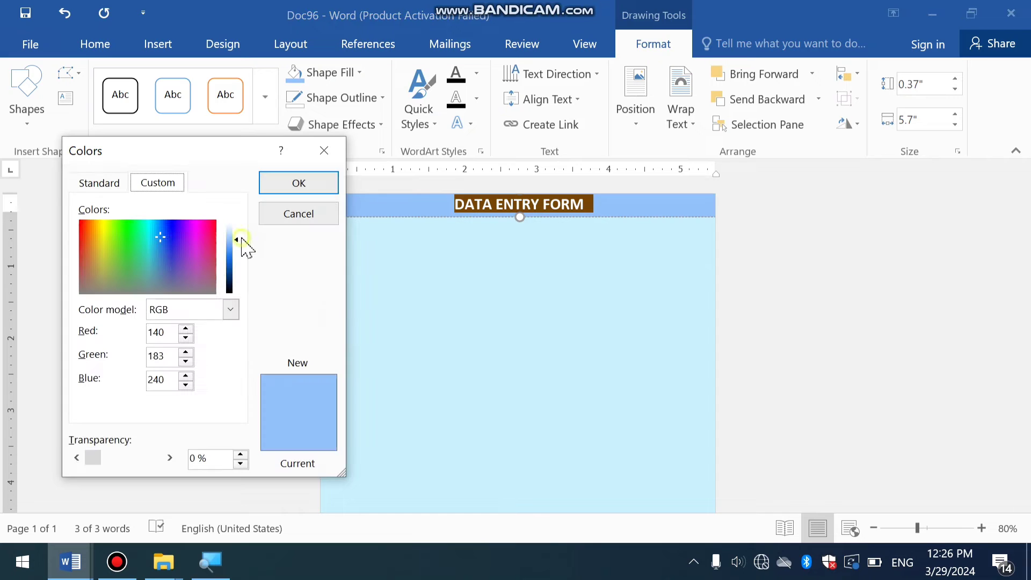
drag(237, 241, 234, 246)
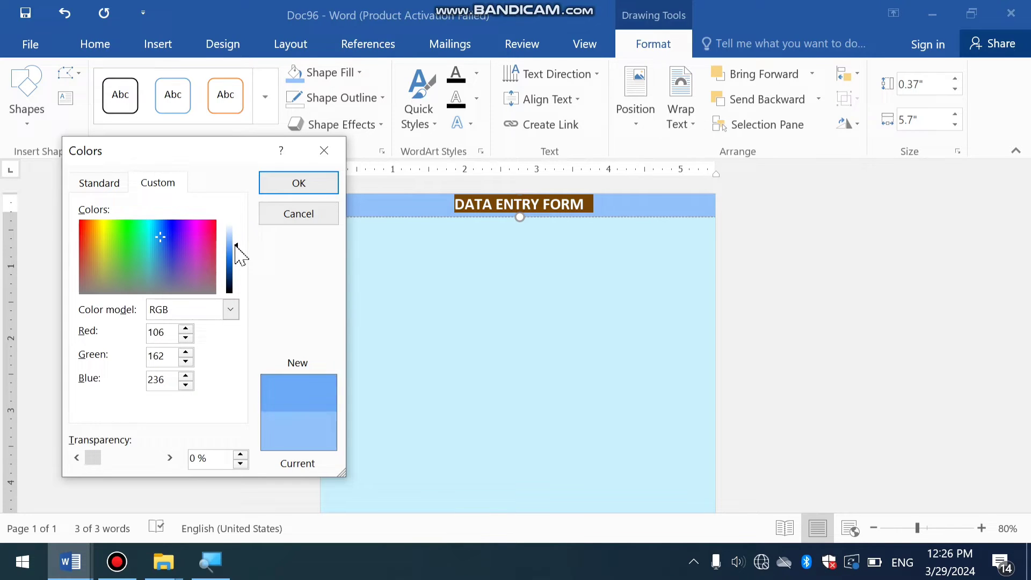
click(299, 183)
click(400, 255)
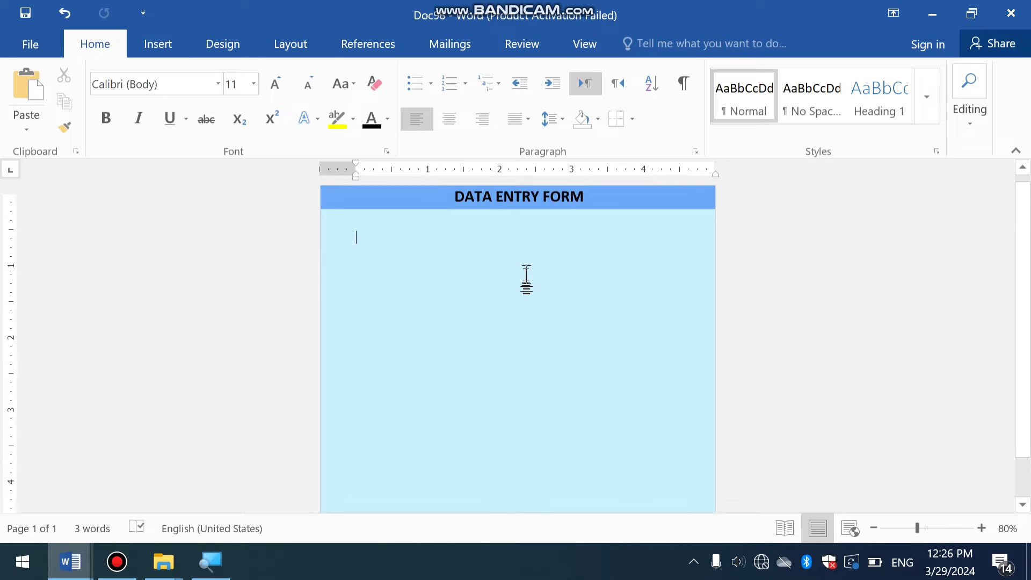
Step: Add the field labels ID No, First Name, Last Name, Date of Barth, Age, Gender and City on separate lines below the banner
scroll(467, 211, up, 3)
scroll(467, 211, up, 1)
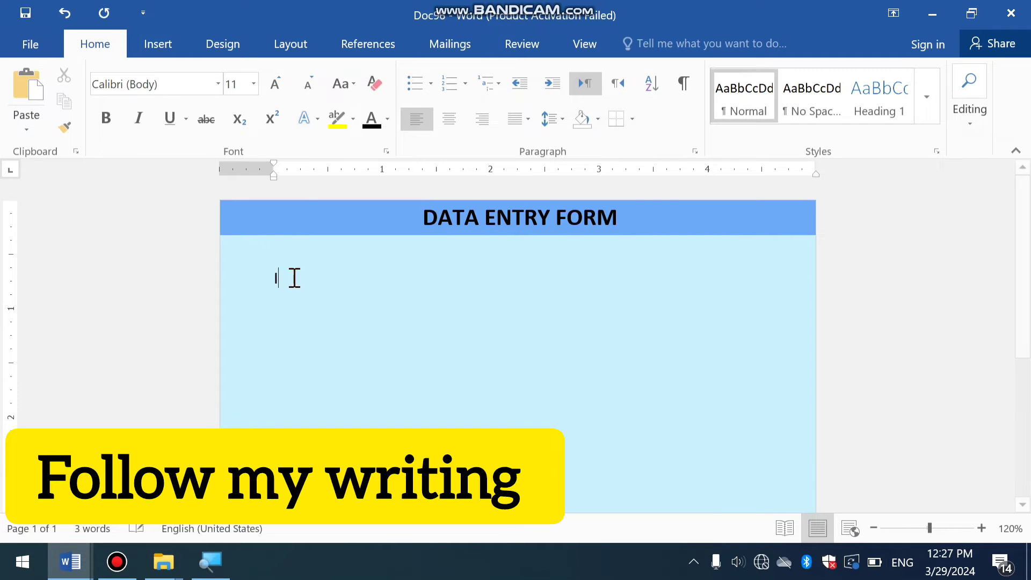
text(ID No)
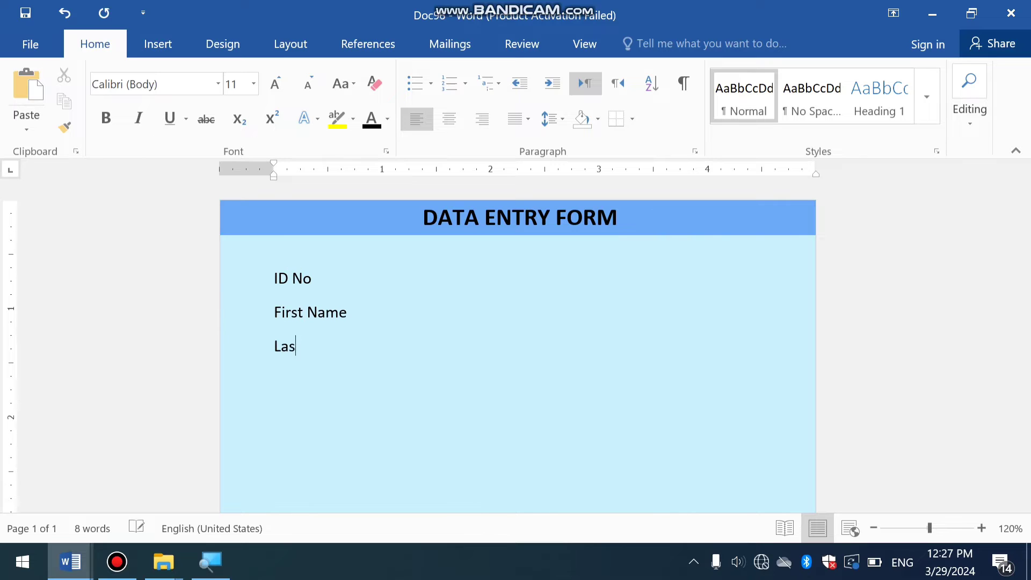
click(285, 391)
text(Date fo)
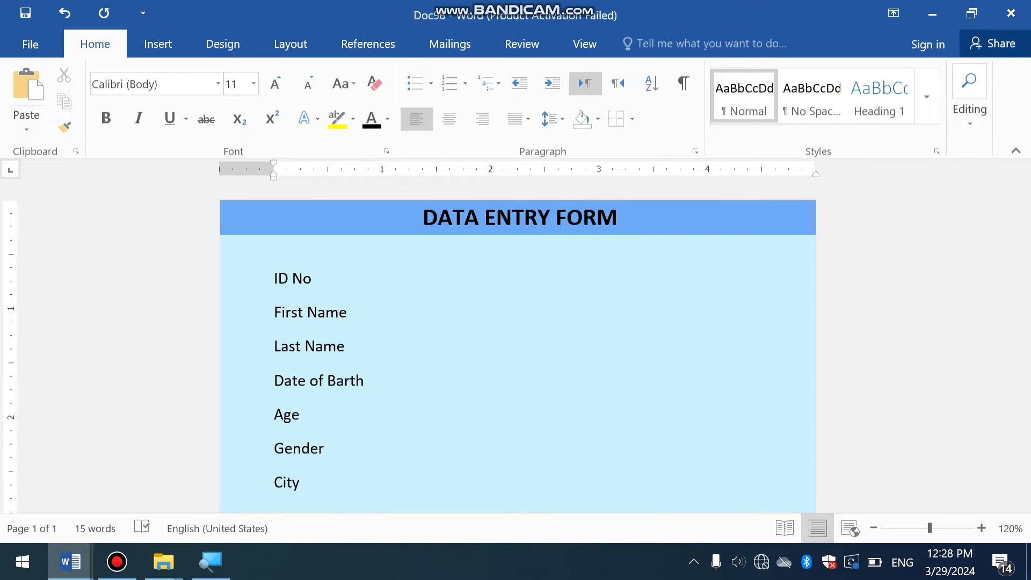
Step: Add the labels State, Address, Email and Phone No, with a blank line after Address, and correct the misspelled "Adress"
key(Return)
text(State)
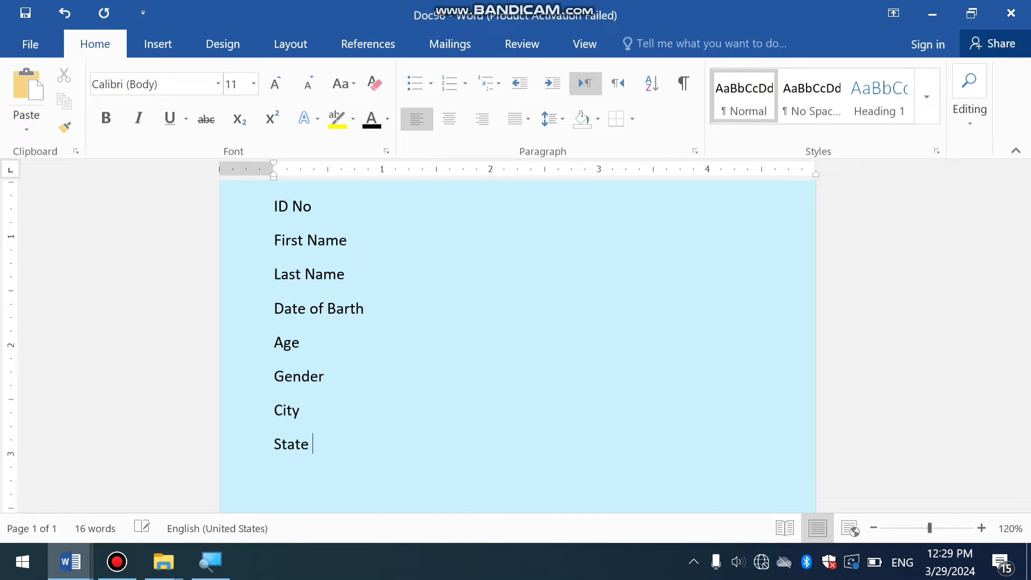
key(Return)
key(Return)
text(Email)
key(Return)
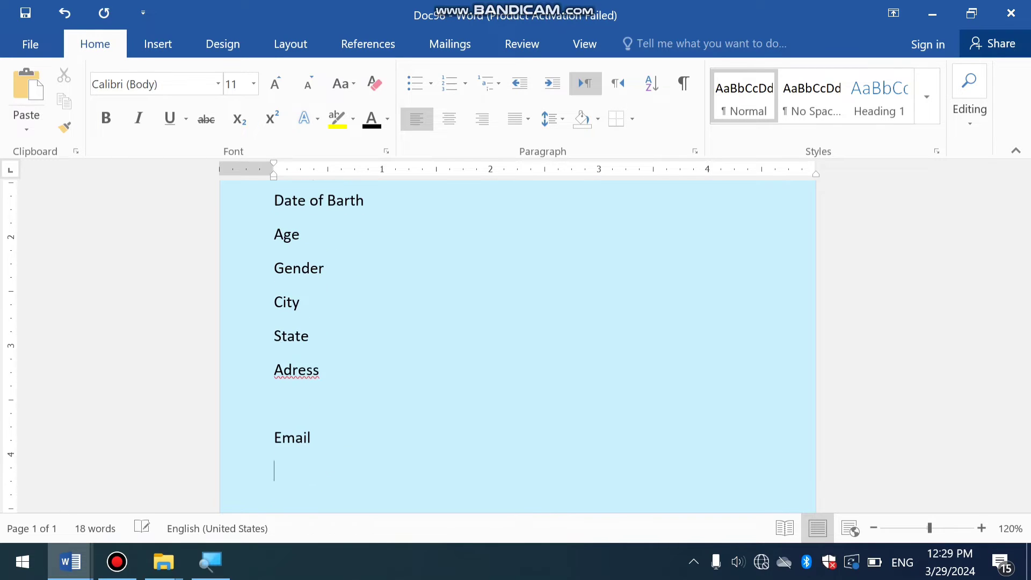
right_click(301, 366)
click(338, 378)
Step: Format all field labels as bold 12 pt text with 1.15 line spacing
scroll(355, 452, down, 5)
drag(421, 449, 376, 230)
click(544, 121)
click(617, 199)
click(106, 118)
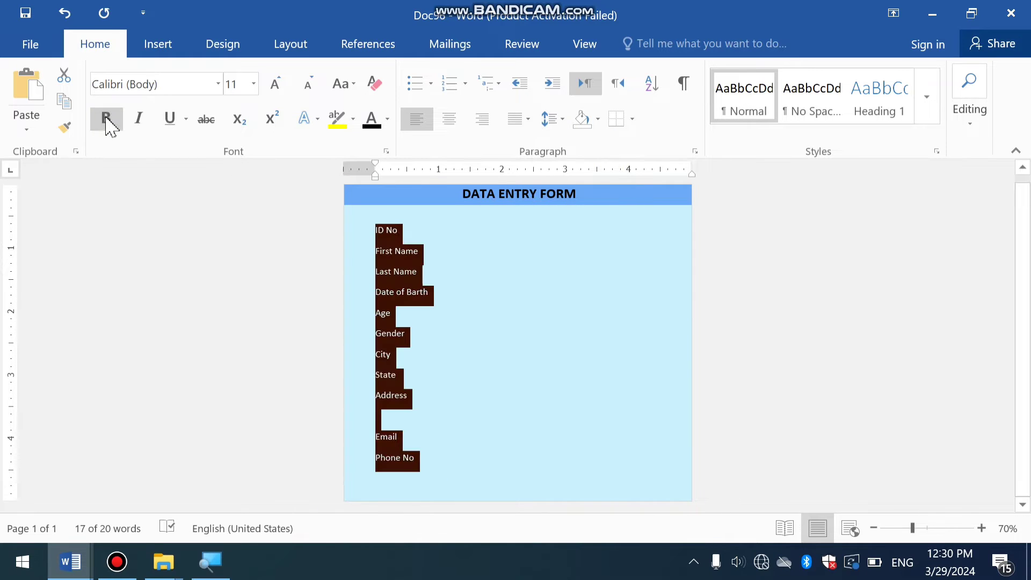
click(278, 85)
click(278, 84)
click(307, 85)
click(460, 367)
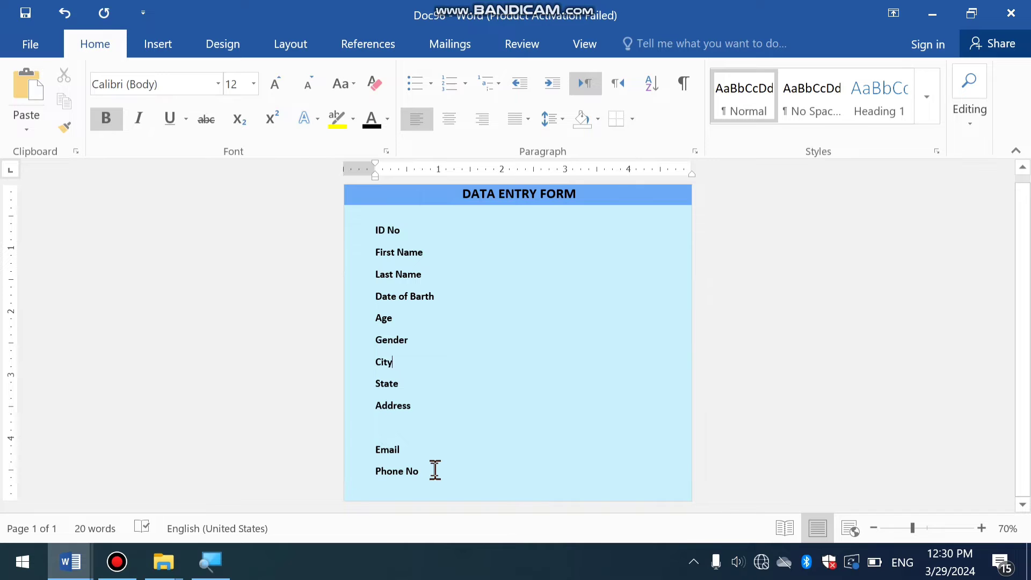
Step: Set the line spacing of all field labels to 1.0
drag(434, 470, 378, 229)
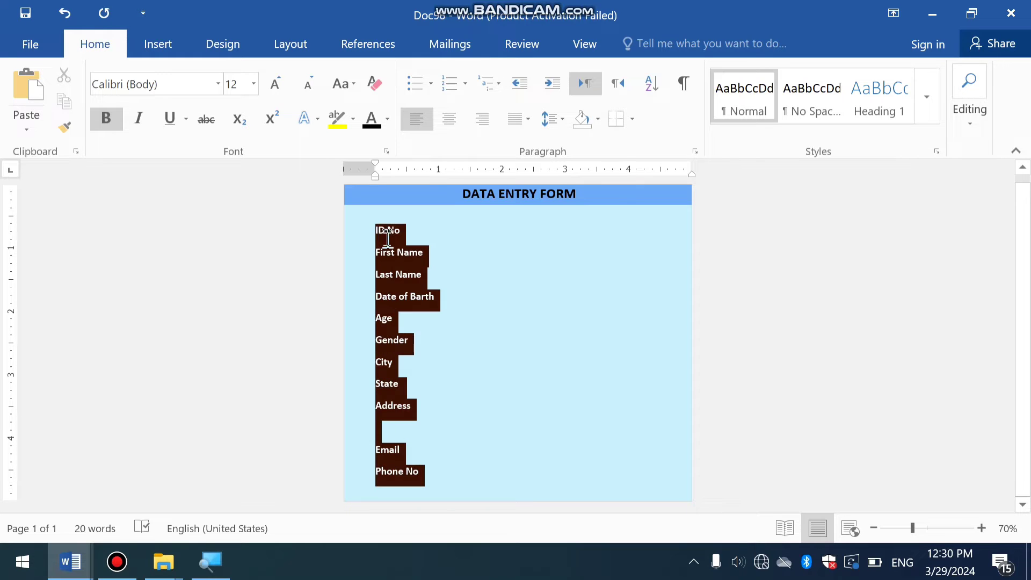
click(559, 121)
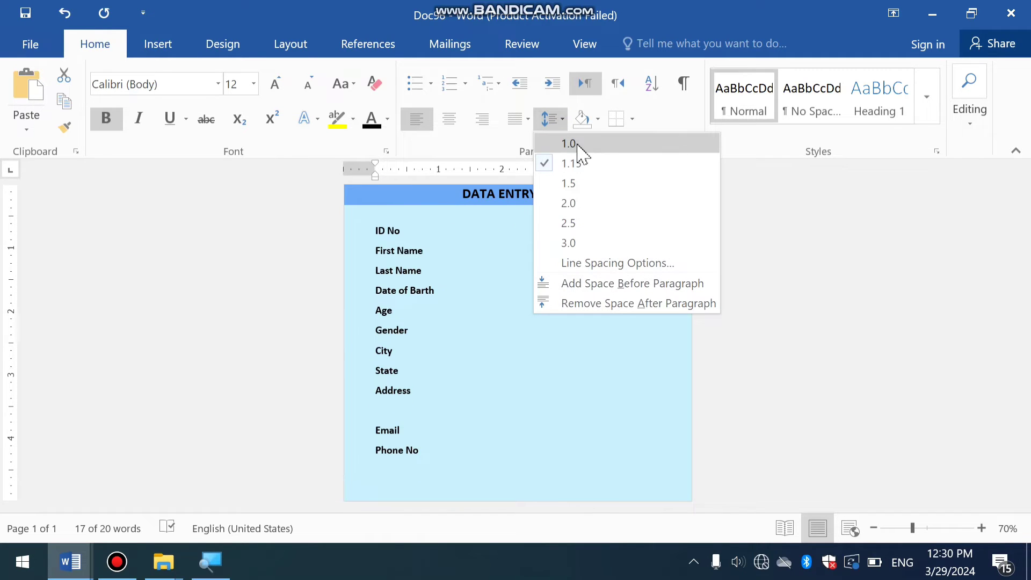
click(573, 145)
click(460, 468)
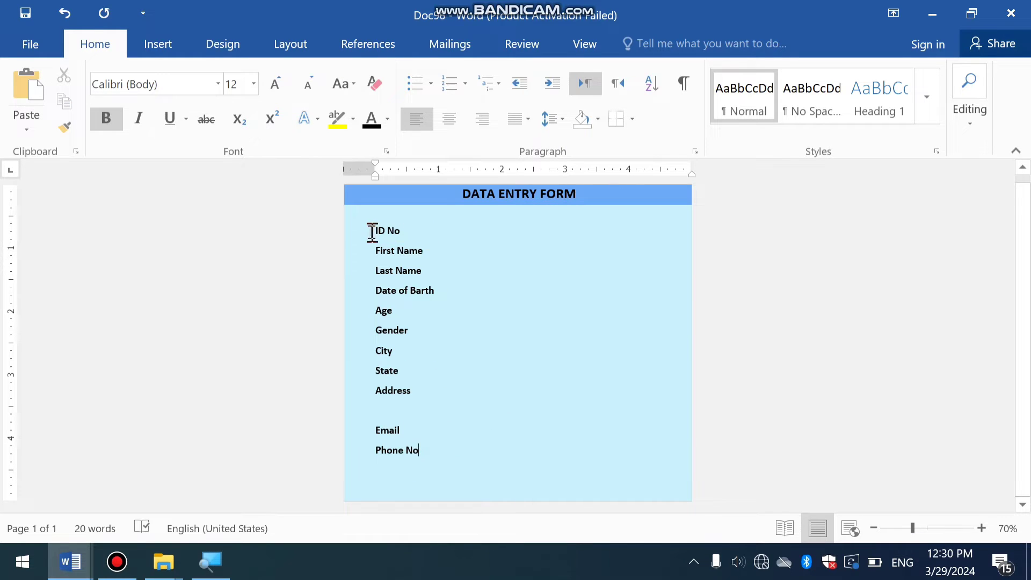
Step: Try enlarging all field labels to 14 pt and return them to 12 pt
drag(372, 232, 471, 455)
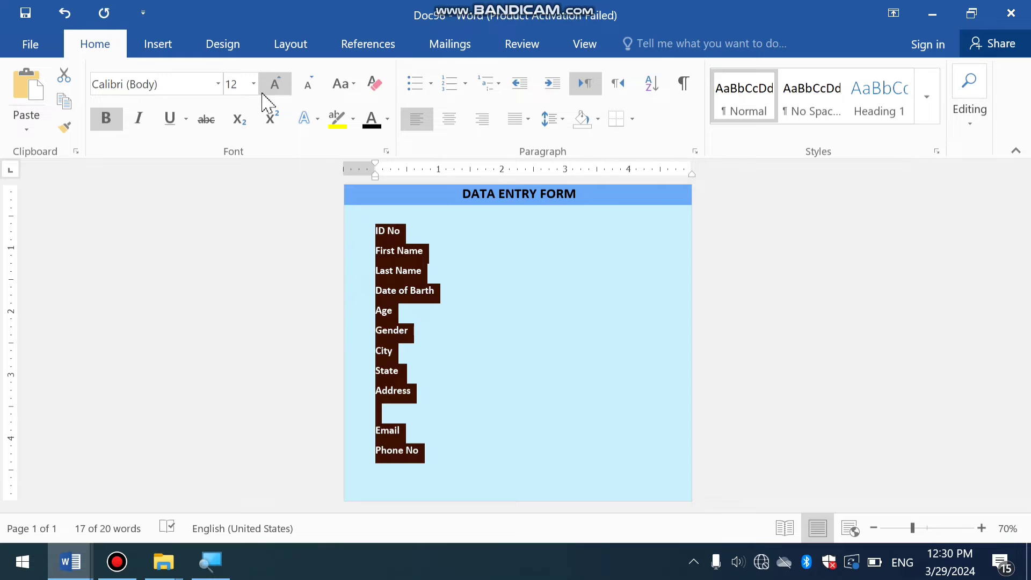
click(263, 94)
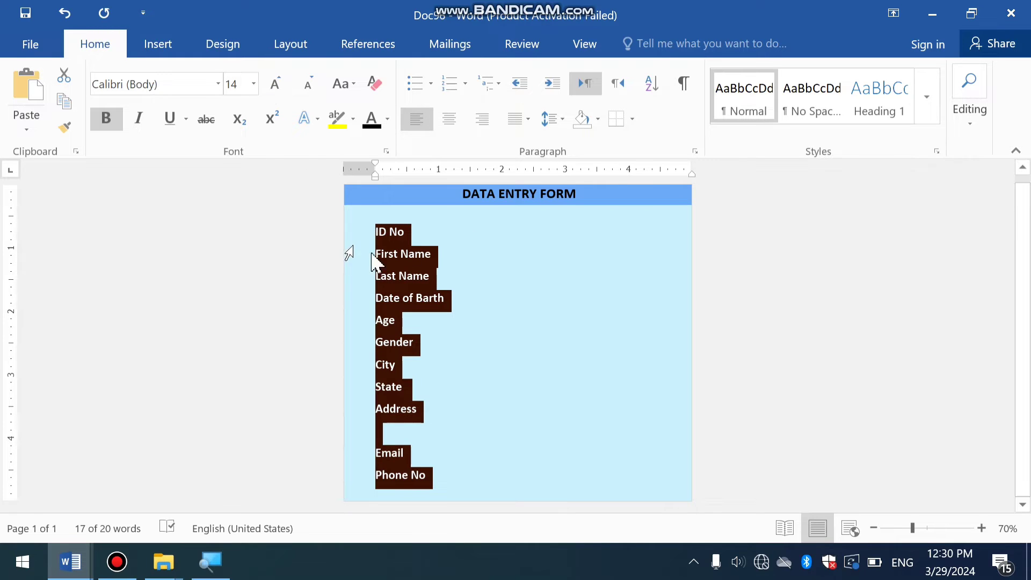
click(550, 119)
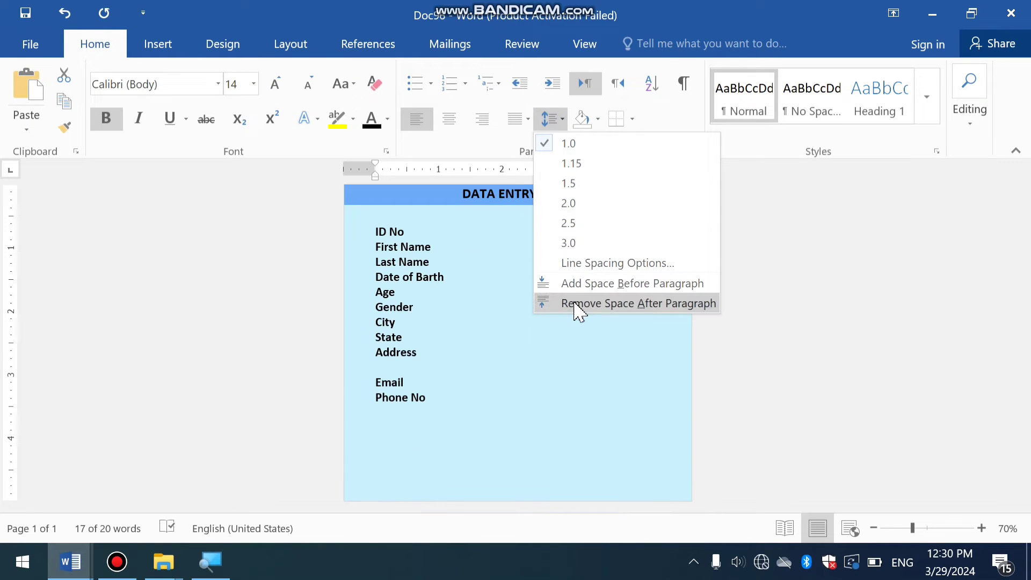
click(569, 143)
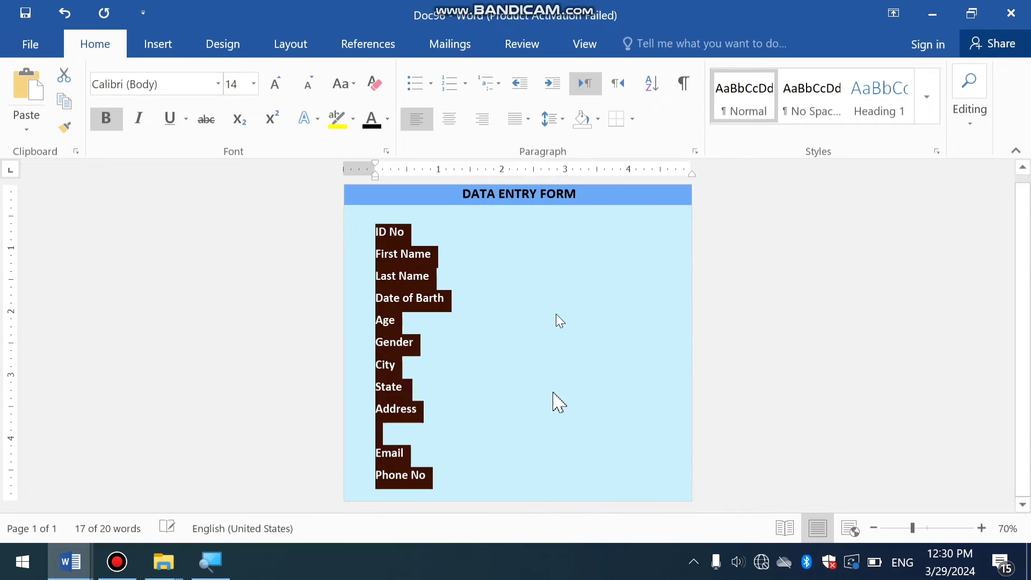
click(308, 84)
click(527, 410)
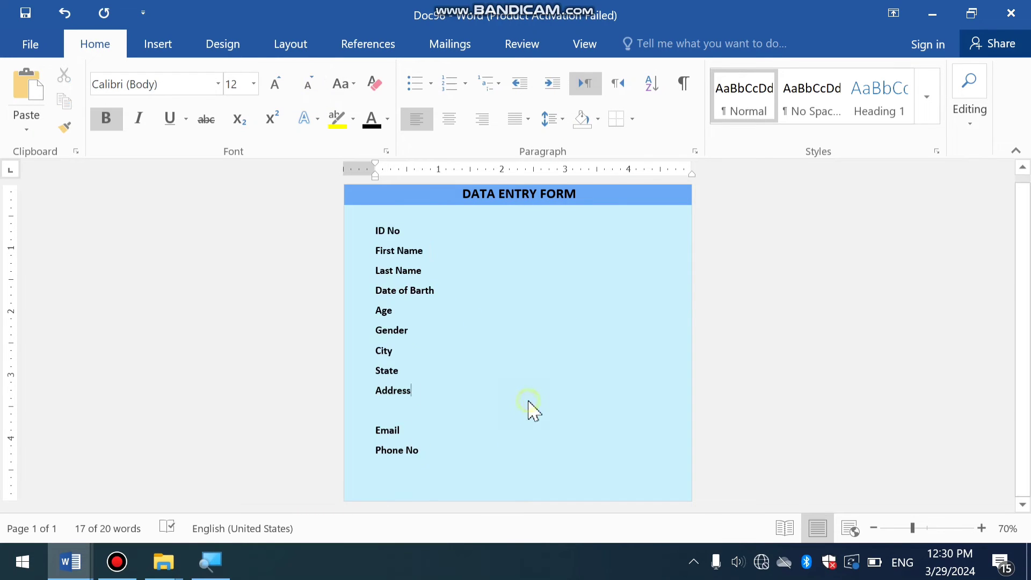
Step: Draw a rectangle about 1.35 inches wide and 0.17 inches high beside the ID No label
ctrl+scroll(455, 246, up, 3)
scroll(442, 273, down, 2)
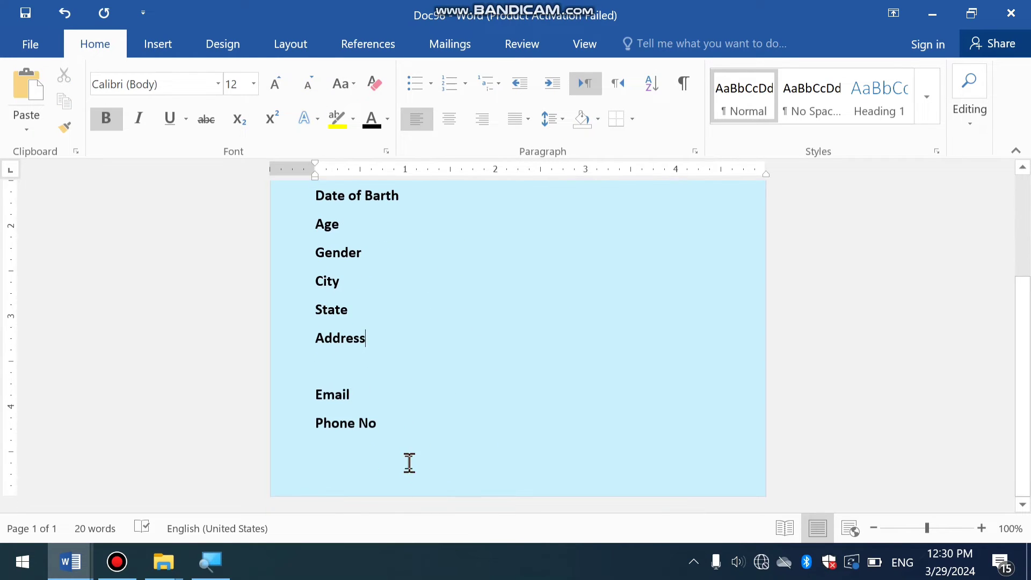
scroll(406, 463, up, 3)
ctrl+scroll(423, 292, up, 3)
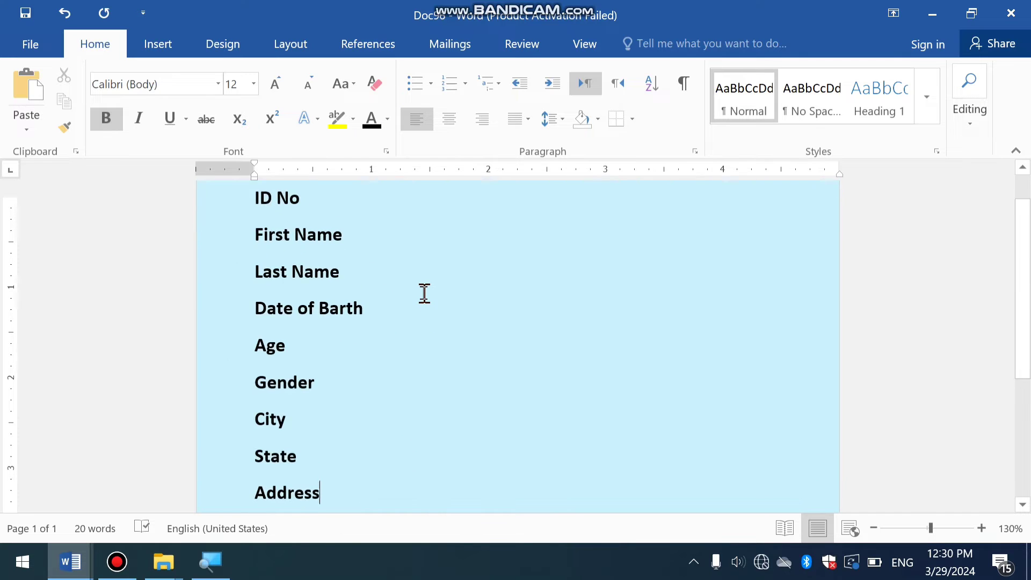
click(161, 52)
click(228, 133)
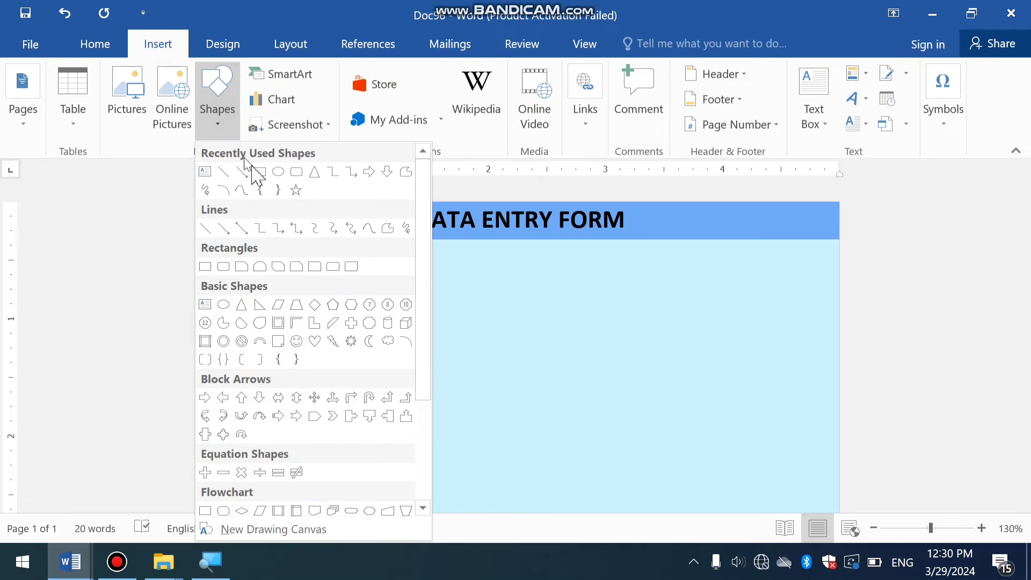
click(267, 173)
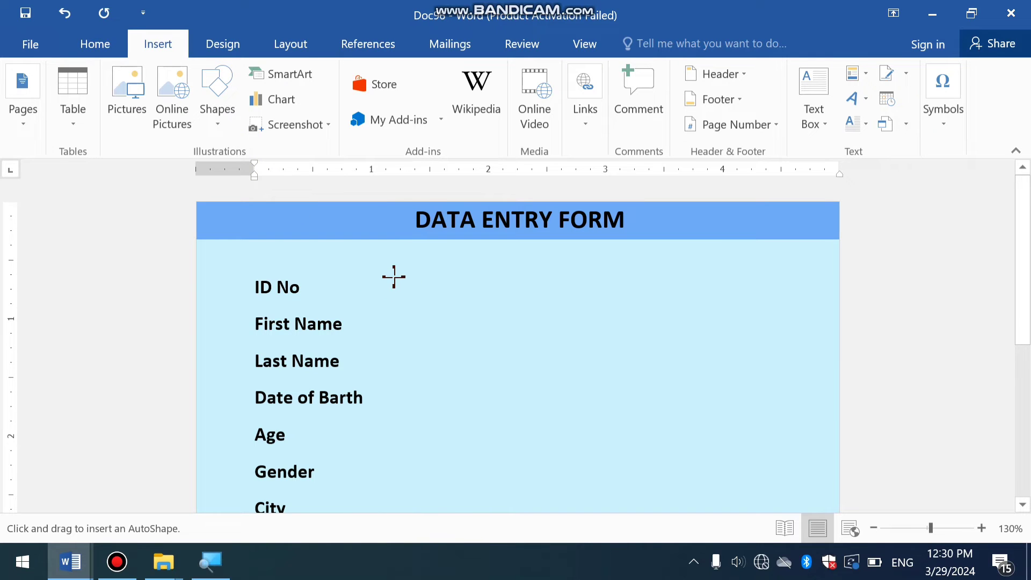
mouse_move(394, 277)
mouse_down()
mouse_move(529, 317)
mouse_move(550, 297)
mouse_up()
ctrl+scroll(467, 299, up, 3)
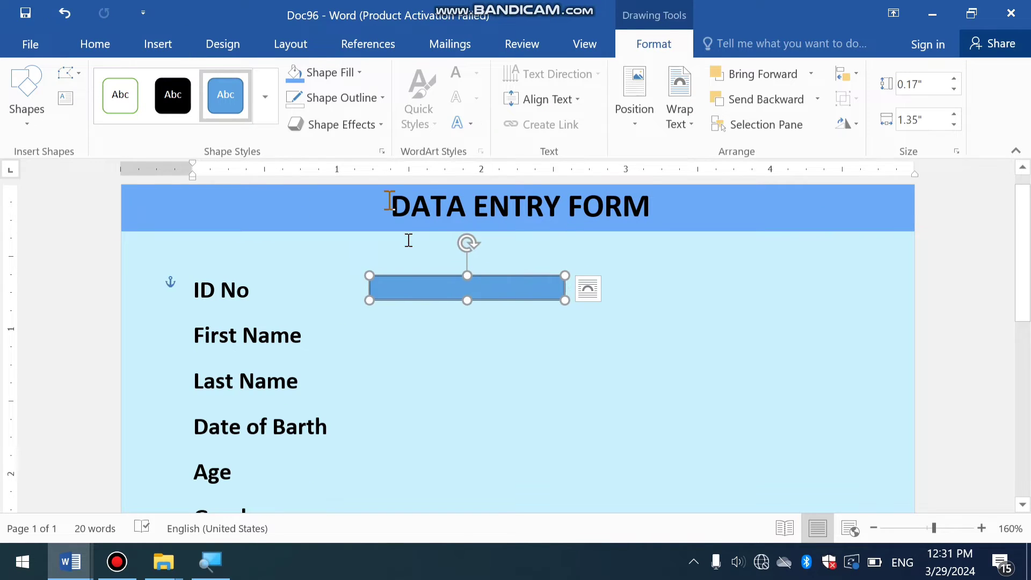
Step: Fill the rectangle beside the ID No label with white
click(329, 73)
click(294, 109)
scroll(403, 281, up, 4)
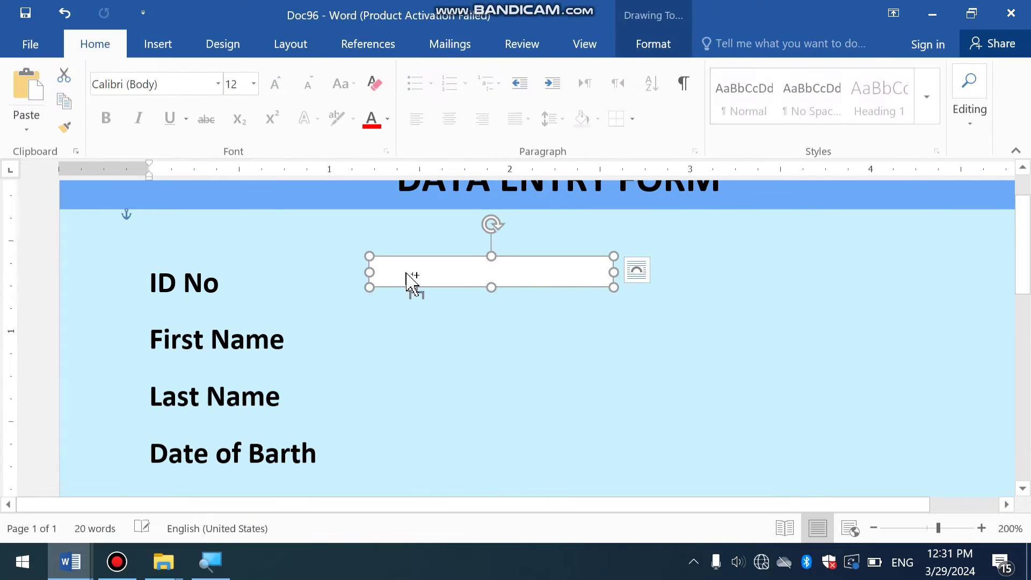
Step: Copy the white ID No box beside the First Name, Last Name and Date of Barth labels
ctrl+drag(412, 280, 417, 354)
drag(404, 371, 412, 436)
key(Up)
click(421, 347)
key(Up)
click(410, 427)
scroll(409, 427, down, 1)
scroll(409, 428, down, 4)
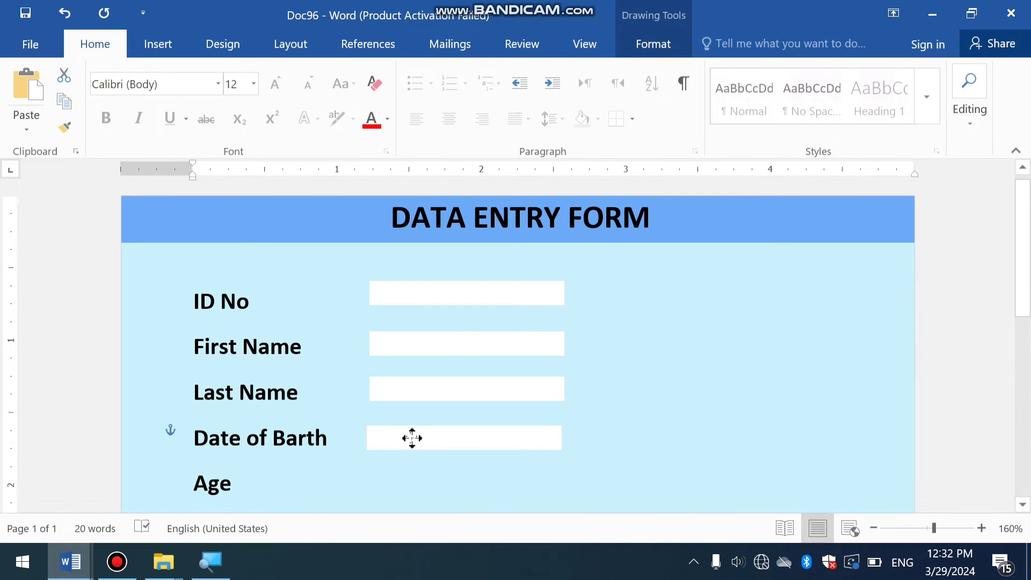
Step: Copy the white box beside the Age and Gender labels
scroll(412, 437, down, 3)
click(396, 211)
drag(395, 212, 387, 250)
scroll(542, 502, up, 3)
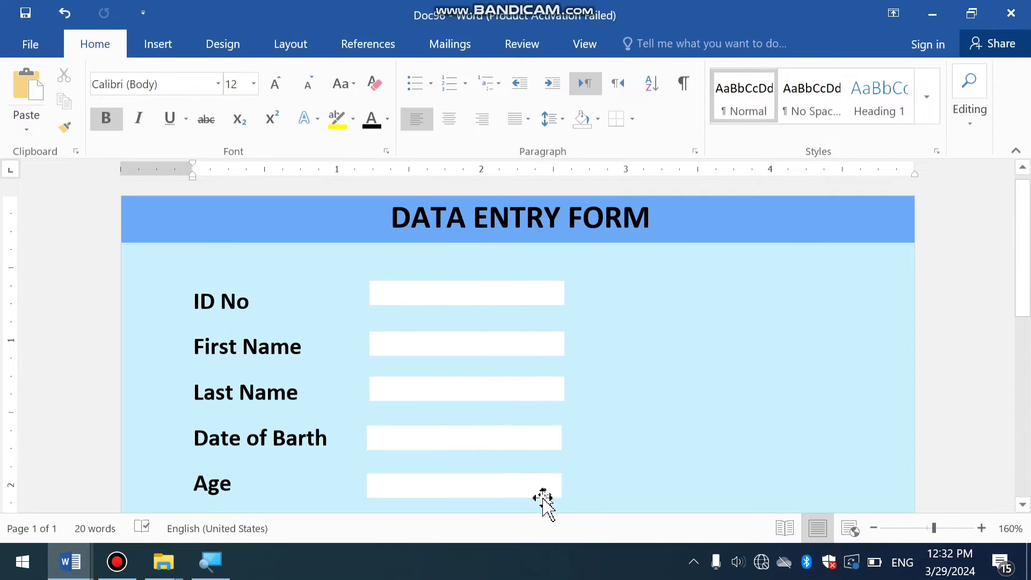
scroll(494, 258, down, 3)
drag(494, 257, 493, 292)
Step: Nudge the boxes from ID No to Age vertically so they line up with their labels
click(537, 248)
click(534, 207)
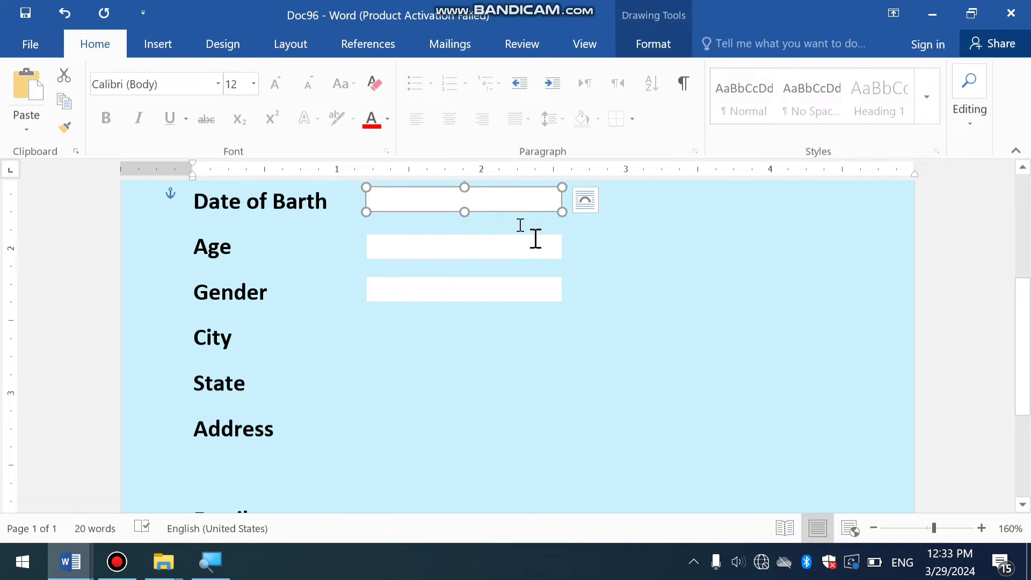
scroll(533, 236, up, 3)
click(482, 346)
click(431, 297)
click(434, 390)
click(428, 446)
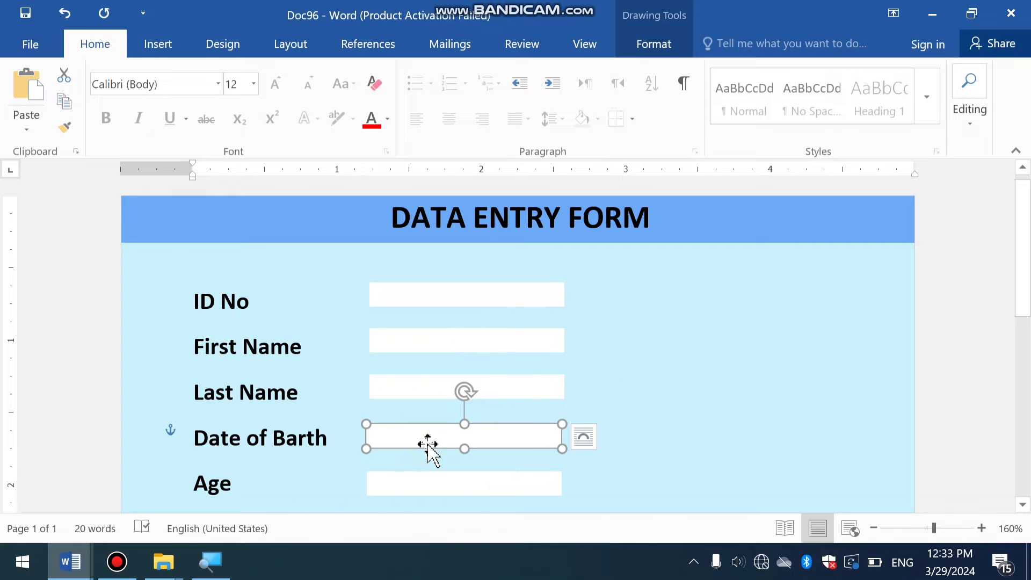
click(410, 483)
Step: Copy the white box beside the City, State and Address labels
scroll(545, 315, down, 3)
drag(476, 254, 500, 386)
key(ctrl+z)
key(ctrl+z)
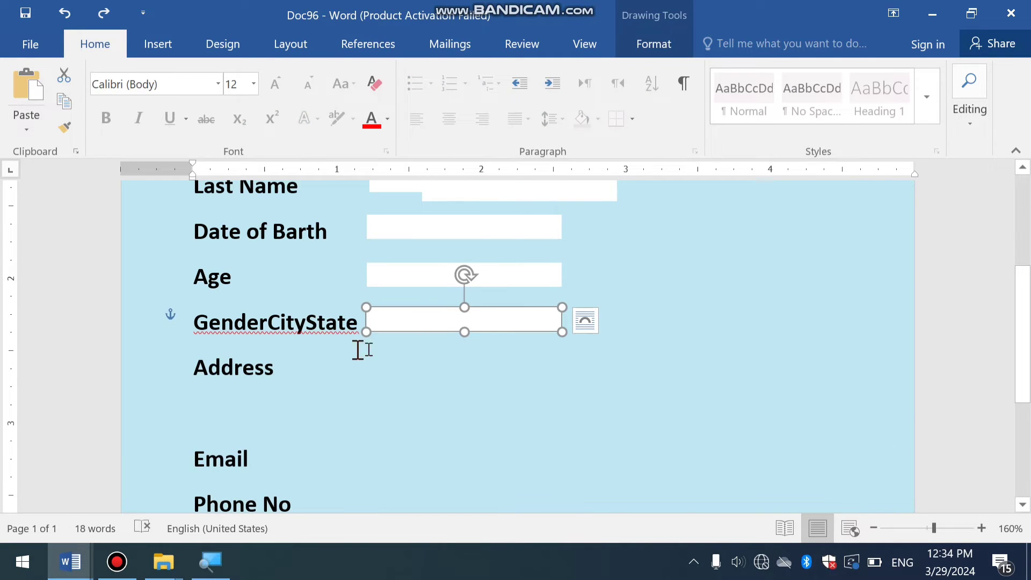
key(ctrl+y)
key(ctrl+y)
click(564, 202)
drag(563, 202, 507, 467)
Step: Increase the height of the Address box so it spans two lines
scroll(507, 467, down, 3)
drag(467, 247, 466, 295)
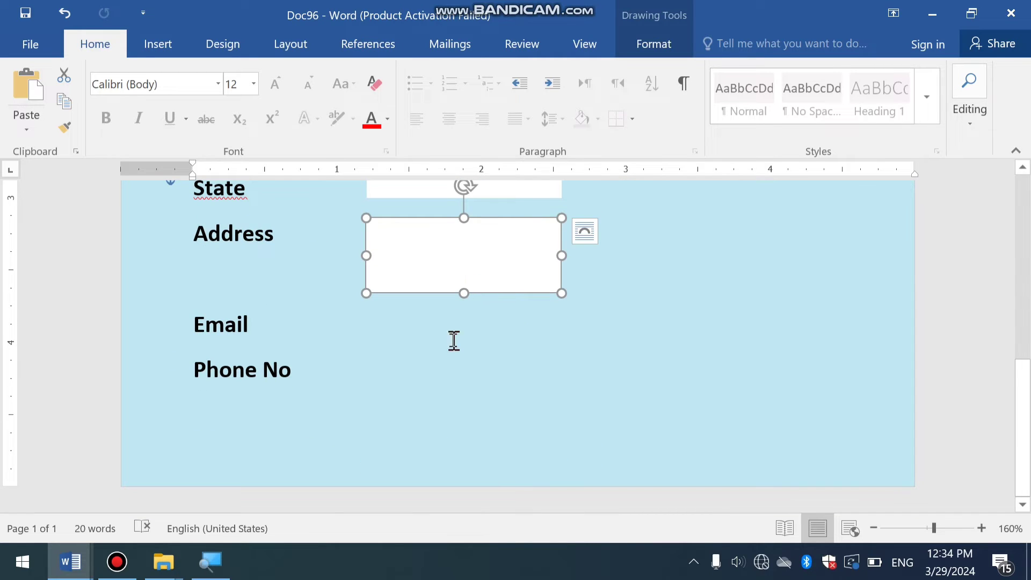
click(441, 361)
Step: Dismiss the spelling flag on the State label
scroll(440, 361, up, 3)
scroll(586, 363, down, 3)
right_click(230, 189)
click(220, 276)
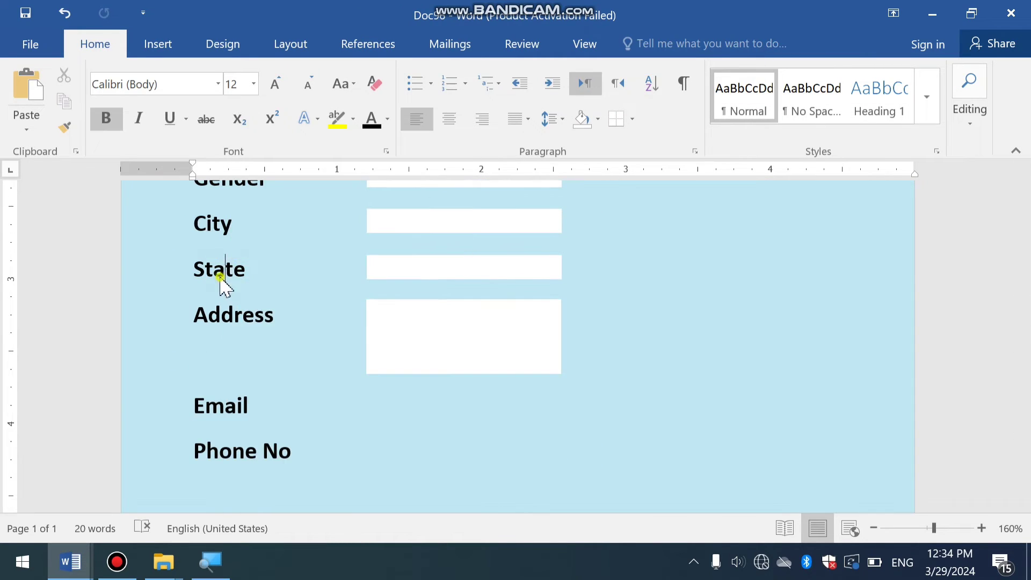
Step: Copy the State box beside the Email and Phone No labels and slightly reduce the height of the Address box
click(418, 279)
mouse_move(419, 279)
mouse_down()
mouse_move(404, 432)
mouse_move(414, 446)
mouse_up()
click(462, 372)
click(638, 377)
scroll(566, 477, down, 2)
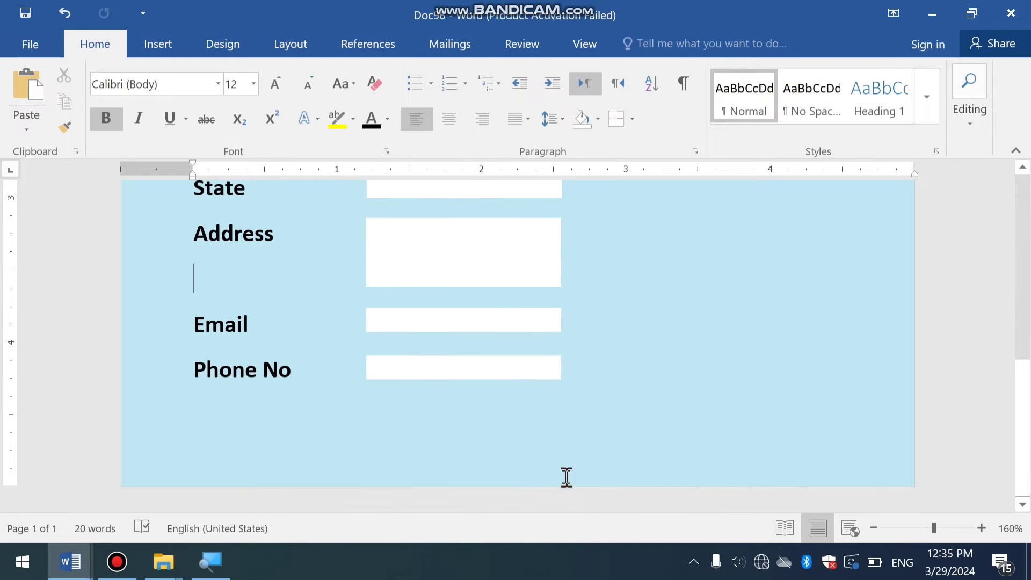
Step: Widen the Email and Phone No boxes to the same width
click(560, 329)
drag(559, 330, 615, 333)
click(563, 354)
drag(562, 355, 631, 357)
click(637, 363)
click(621, 412)
Step: Widen the First Name and Last Name boxes to the same width
scroll(621, 411, up, 8)
click(566, 354)
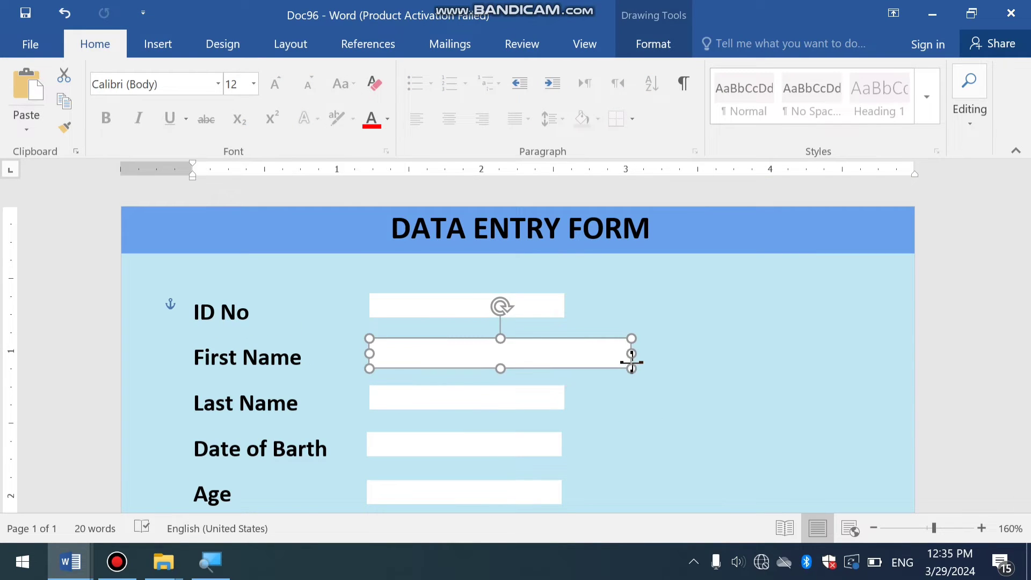
click(565, 396)
drag(565, 396, 629, 382)
click(608, 465)
Step: Widen the State box and extend the City box to the same width
scroll(591, 440, down, 5)
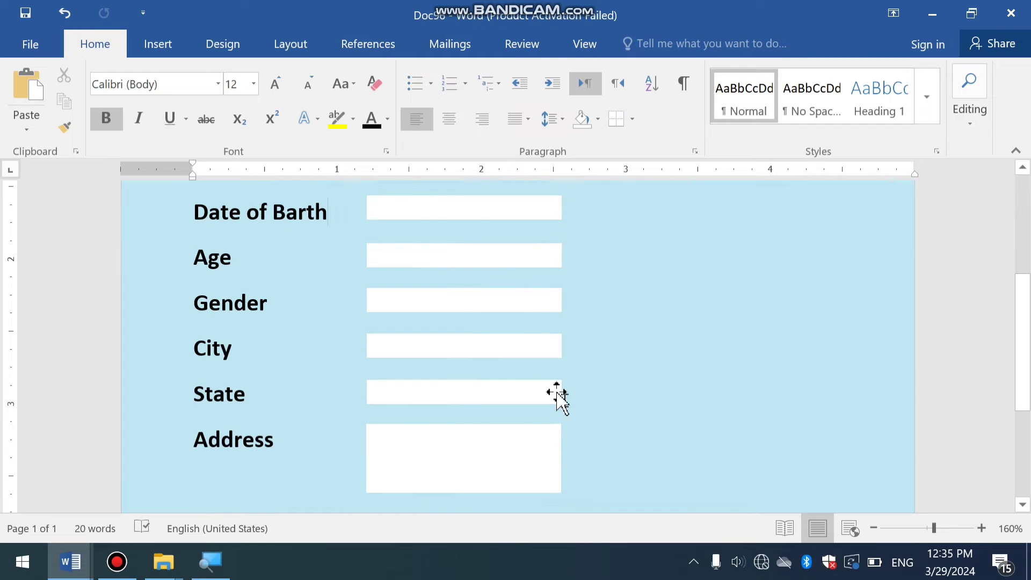
click(531, 388)
drag(559, 402, 644, 401)
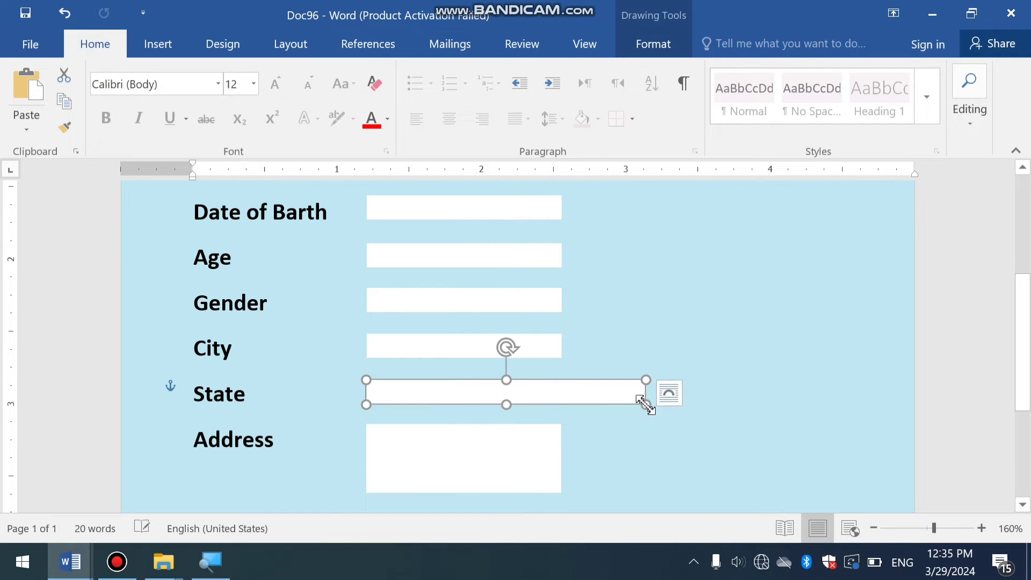
scroll(644, 429, up, 5)
scroll(633, 427, down, 6)
click(542, 436)
scroll(662, 451, up, 12)
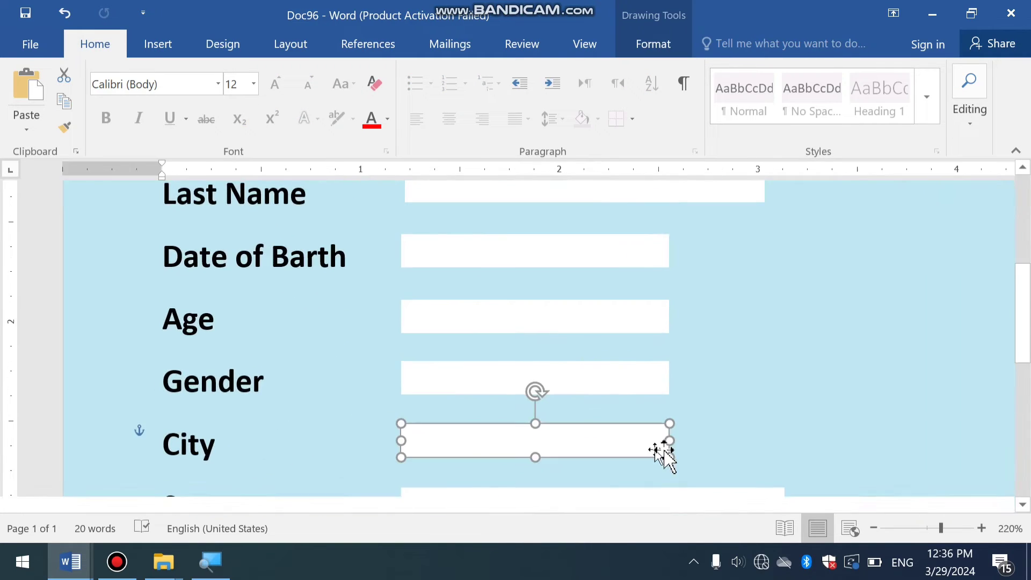
drag(700, 458, 785, 458)
click(809, 473)
scroll(794, 461, down, 9)
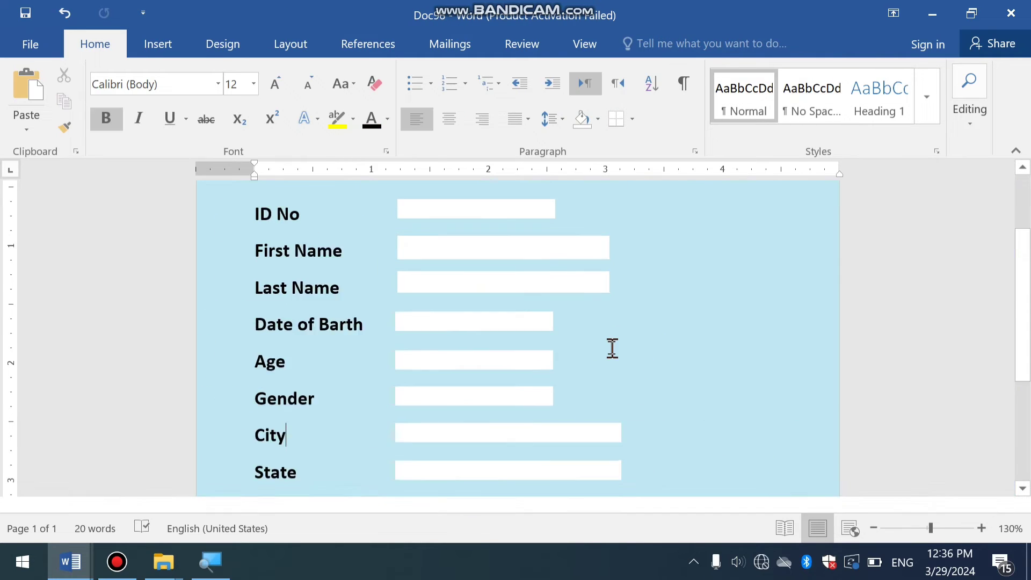
Step: Widen the Address box to match the City and State boxes
scroll(612, 350, down, 4)
click(540, 335)
drag(553, 331, 621, 332)
click(662, 357)
click(609, 278)
click(650, 344)
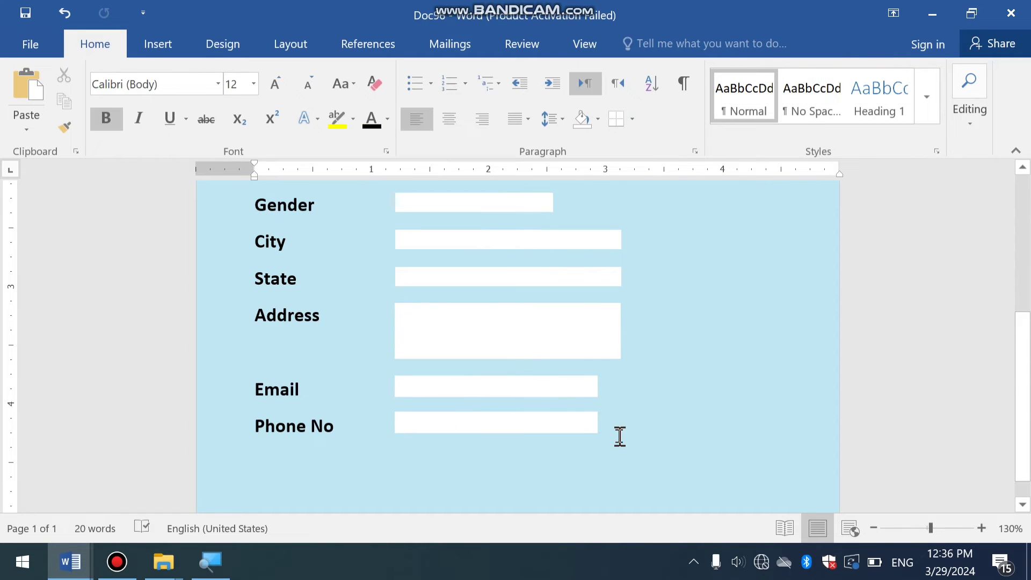
Step: Narrow the Email and Phone No boxes to an equal, shorter width
scroll(612, 456, up, 3)
scroll(590, 434, down, 3)
click(591, 396)
drag(594, 400, 563, 397)
click(597, 429)
drag(598, 434, 563, 438)
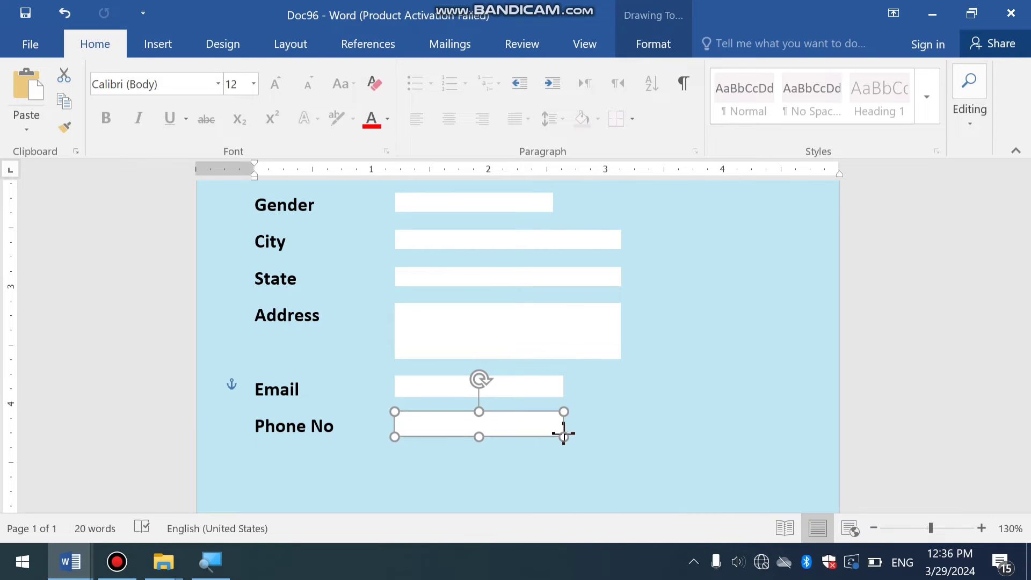
click(564, 462)
Step: Change the page color to a custom light turquoise, RGB 192, 236, 242
scroll(564, 461, down, 6)
scroll(548, 483, up, 2)
scroll(635, 343, up, 2)
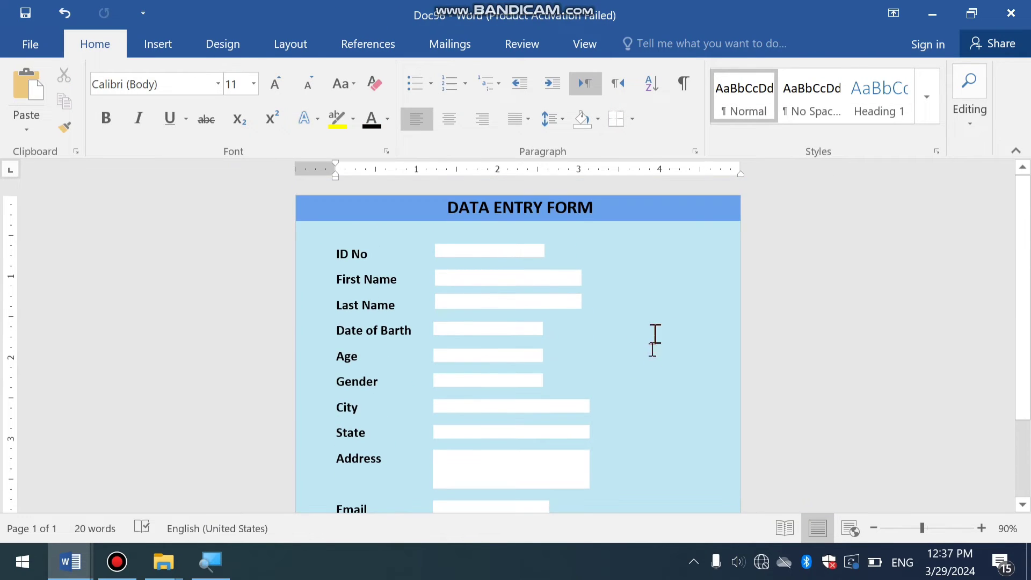
click(222, 44)
click(864, 99)
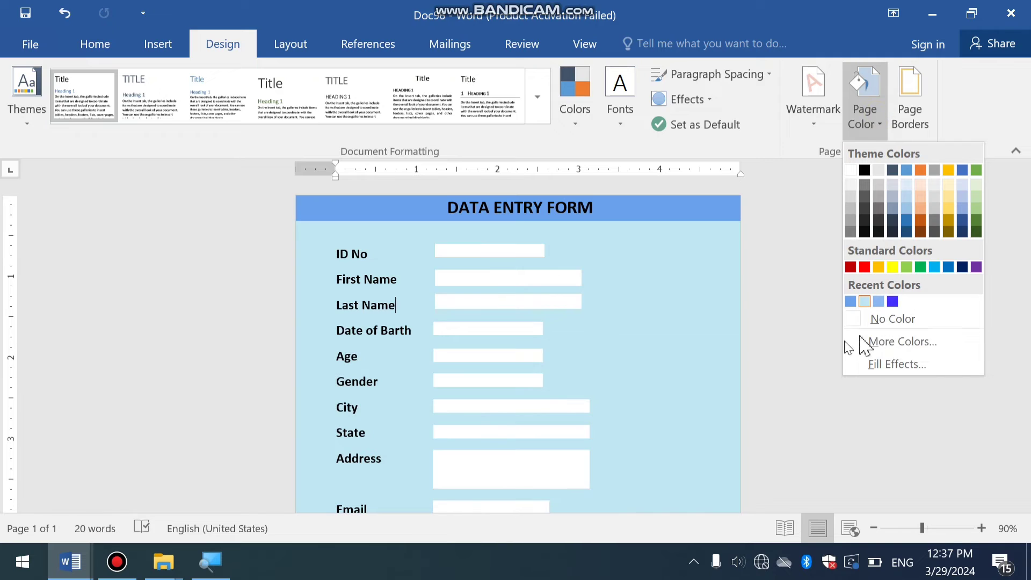
click(898, 347)
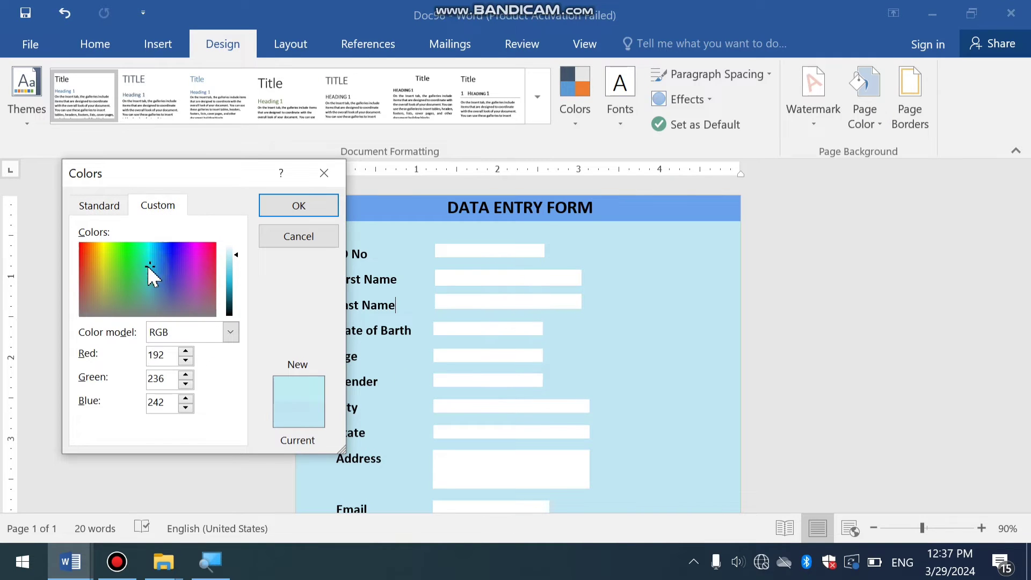
click(299, 205)
scroll(651, 322, down, 2)
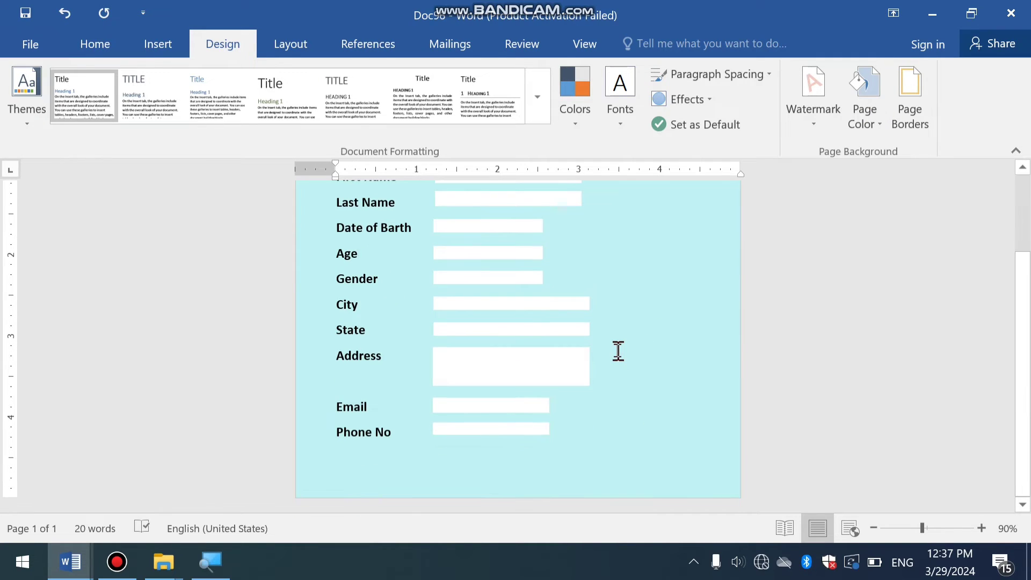
scroll(446, 493, up, 6)
Step: Draw a rectangle about 0.68 inches wide and 0.18 inches high below the Phone No label
click(158, 43)
click(217, 94)
click(250, 170)
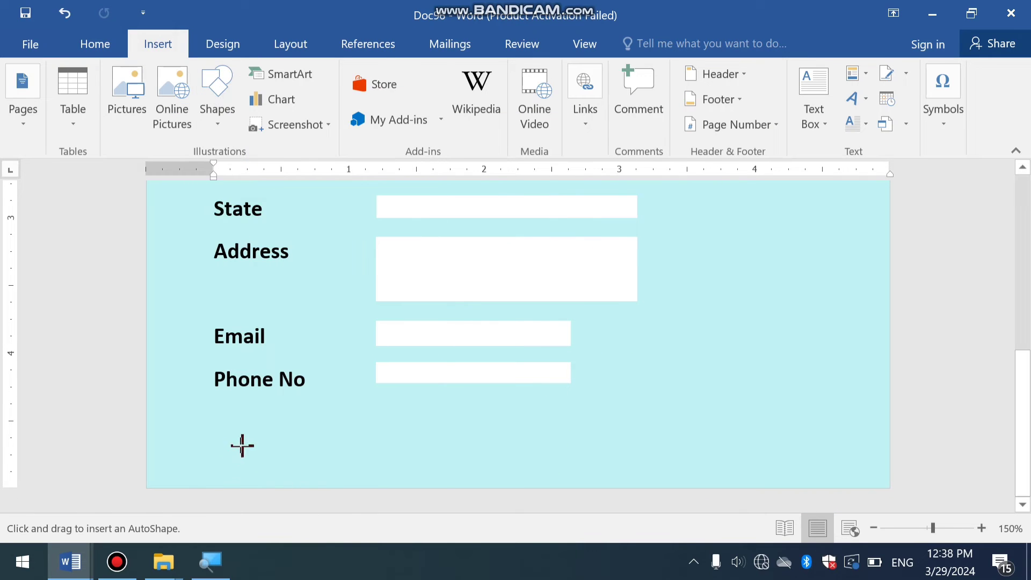
drag(242, 445, 333, 469)
Step: Give the rectangle below Phone No the banner's light blue fill and a standard blue outline
click(378, 98)
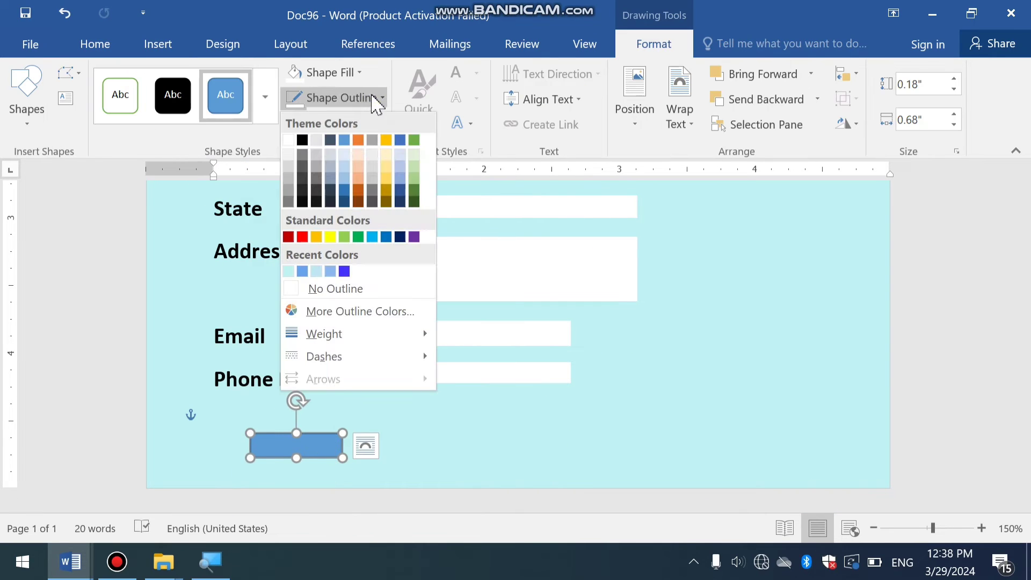
click(316, 70)
click(316, 71)
click(302, 247)
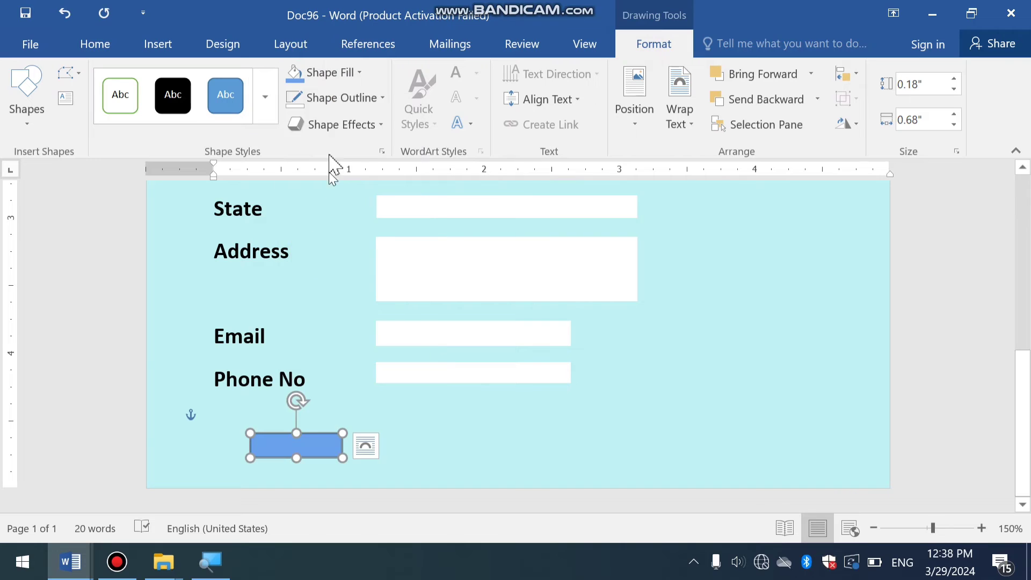
click(338, 98)
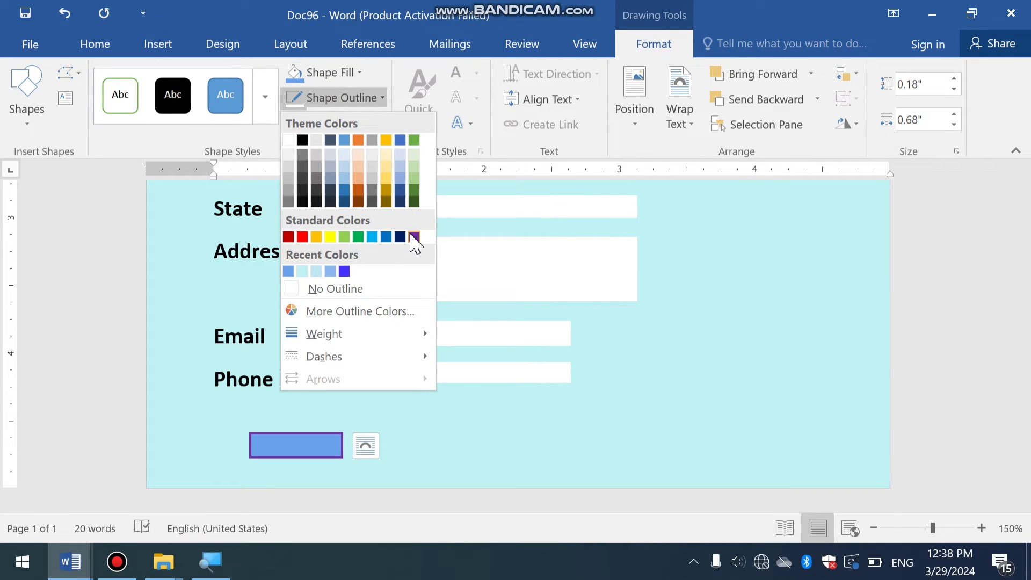
click(386, 236)
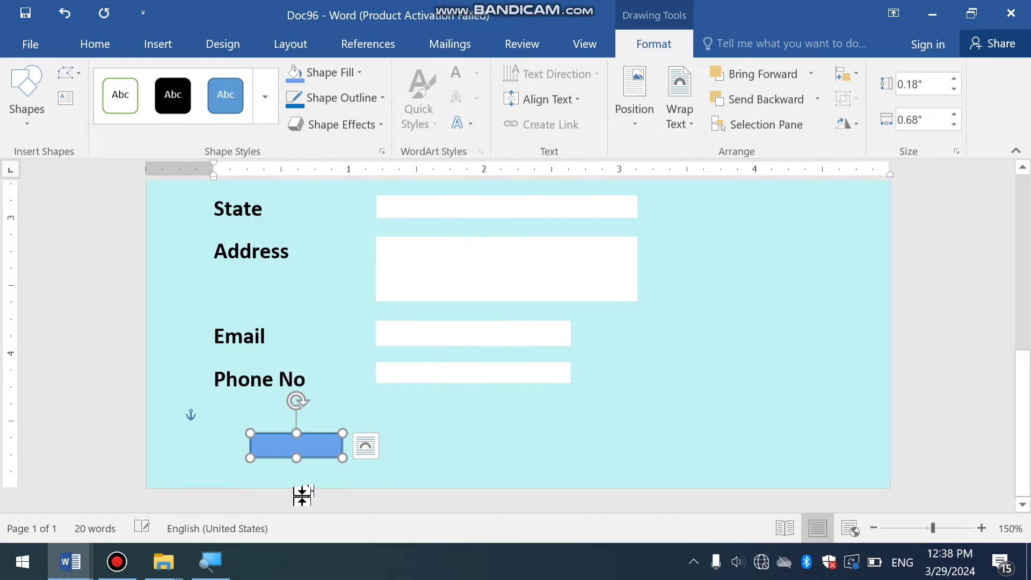
Step: Try duplicating the blue rectangle into a row of four below the Phone No label
scroll(301, 495, up, 4)
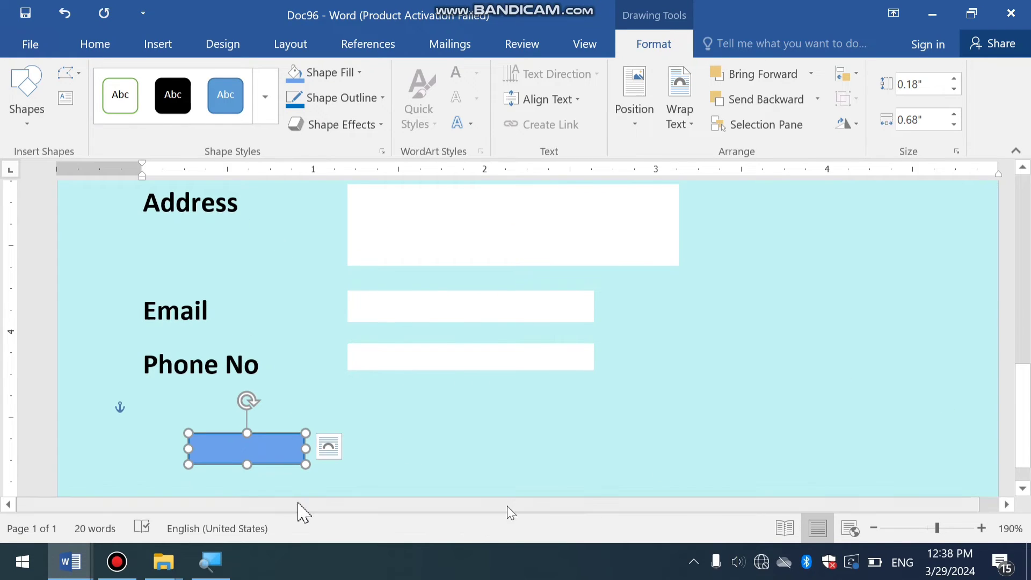
click(347, 470)
click(279, 453)
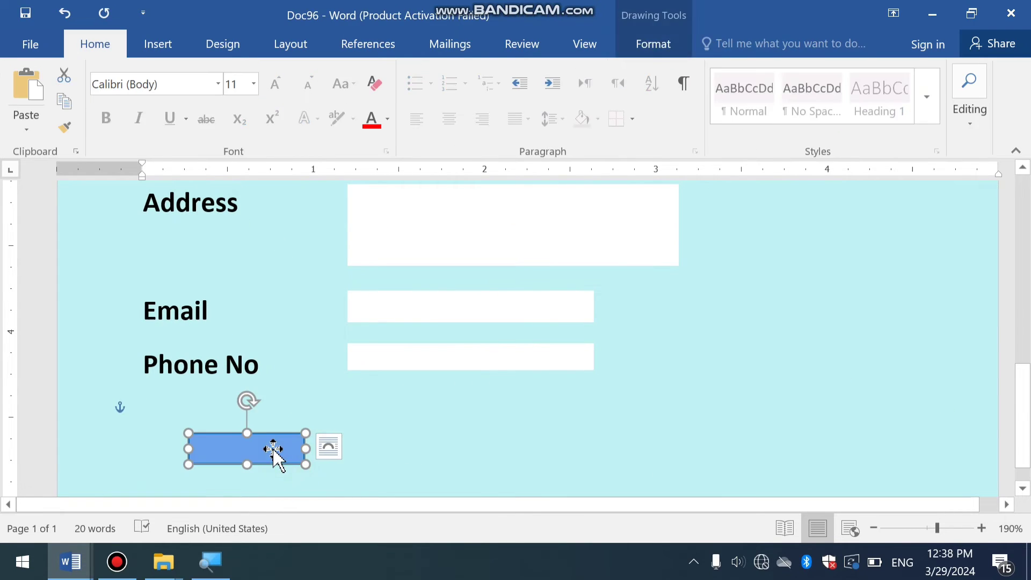
drag(272, 446, 931, 405)
key(Right)
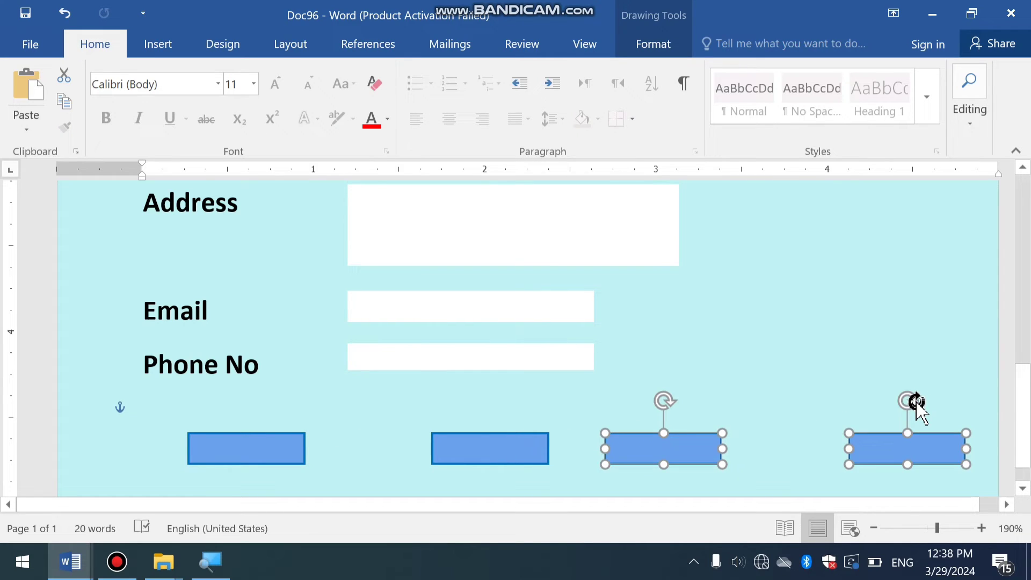
Step: Undo the last duplication and delete the first blue rectangle, keeping its copy
key(ctrl+z)
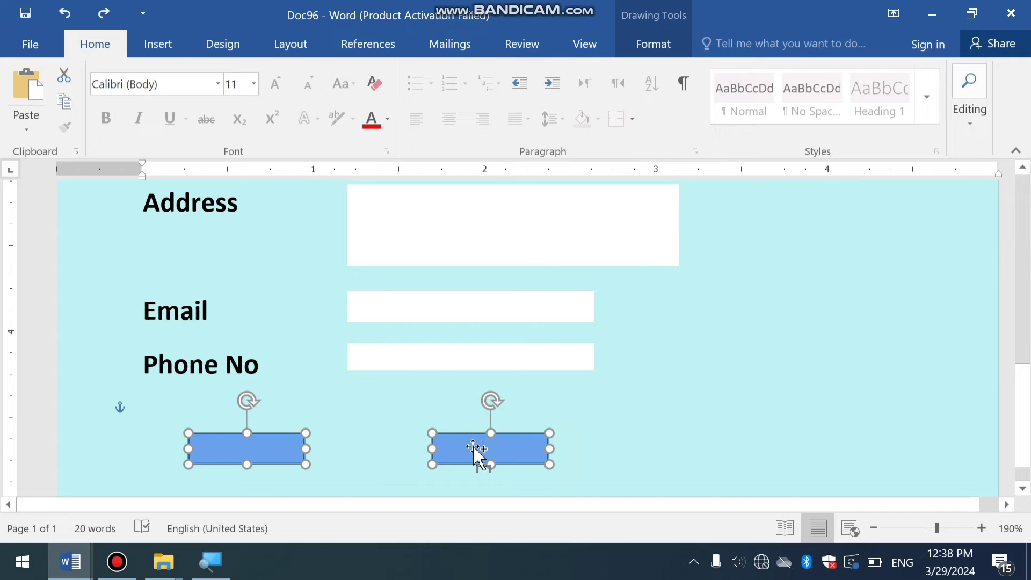
shift+click(475, 450)
key(Delete)
click(477, 458)
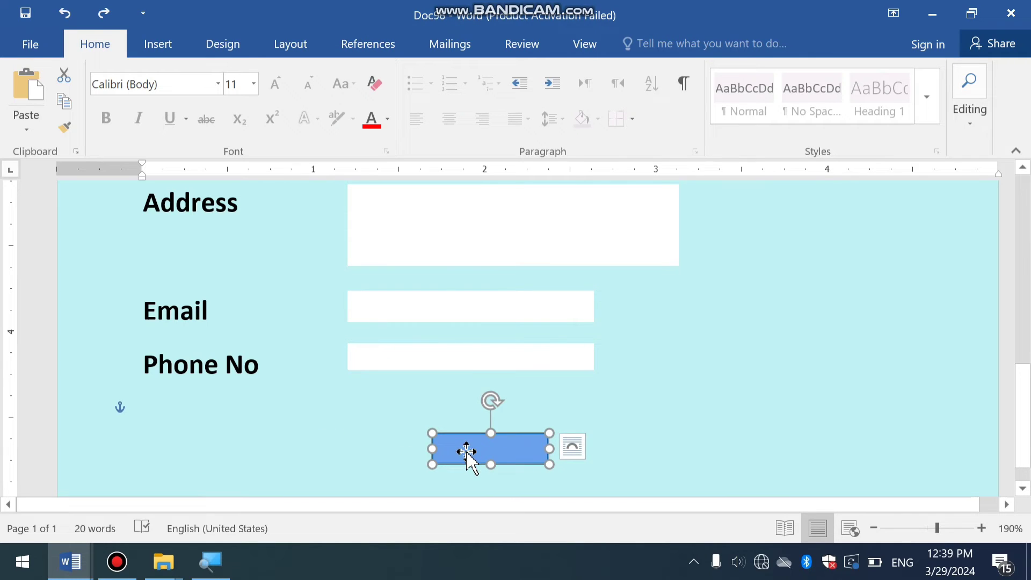
Step: Place a copy of the blue rectangle directly under the Phone No label and shift the original slightly closer to it
drag(466, 451, 187, 465)
shift+click(517, 465)
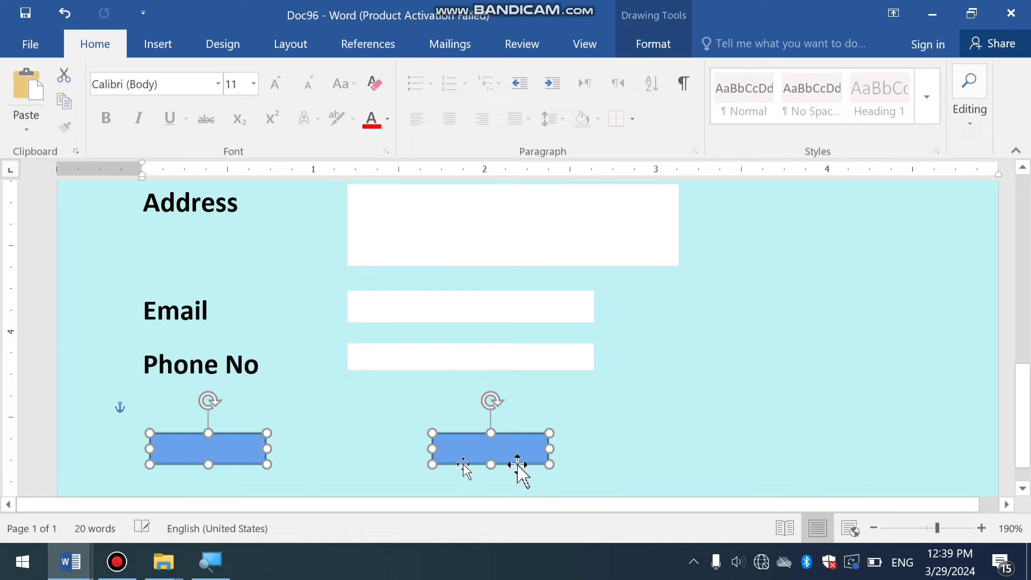
click(411, 459)
mouse_move(476, 453)
mouse_down()
mouse_move(411, 451)
mouse_move(434, 451)
mouse_up()
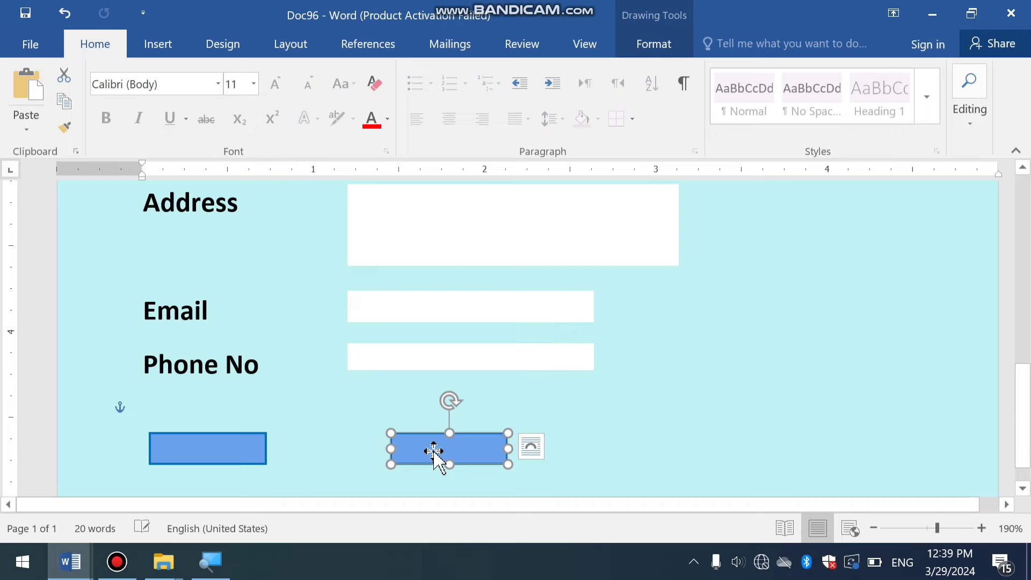
Step: Duplicate the pair of blue rectangles together to complete an aligned row of four below Phone No
shift+click(260, 453)
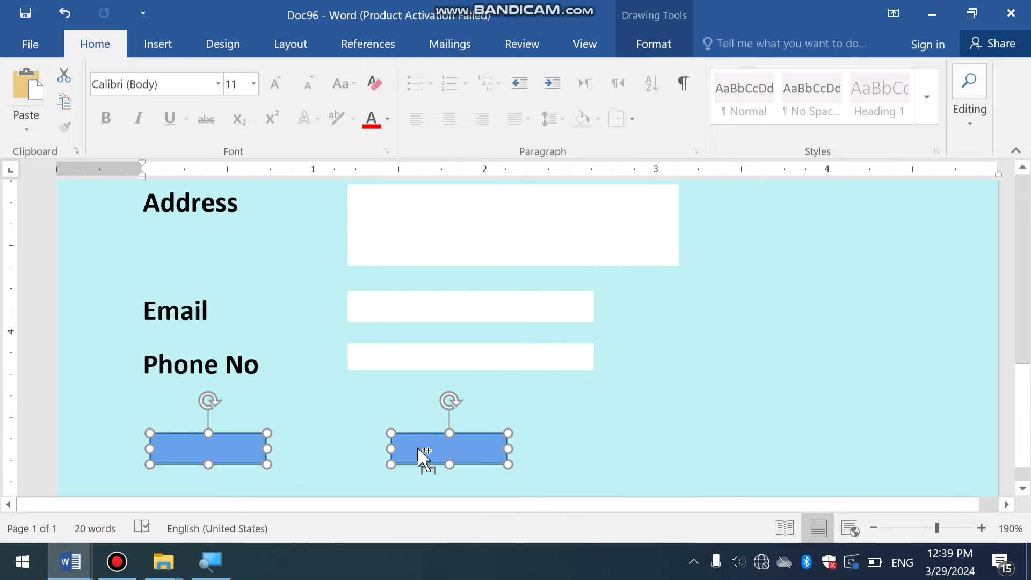
mouse_move(434, 448)
mouse_down()
mouse_move(556, 428)
mouse_move(872, 416)
mouse_move(877, 425)
mouse_up()
click(809, 416)
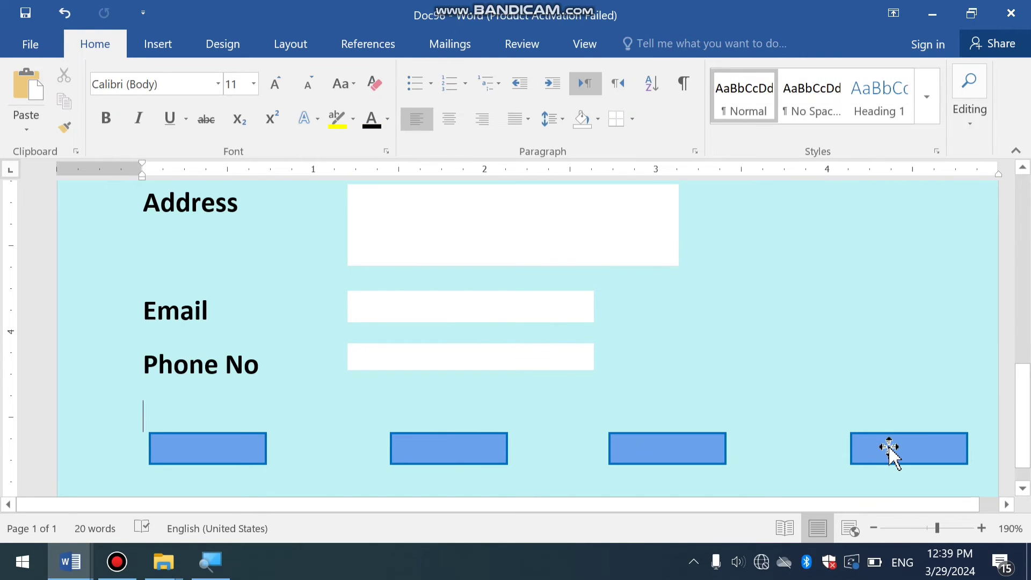
Step: Try placing an extra copy of the fourth blue rectangle above the row, and delete that copy
click(877, 446)
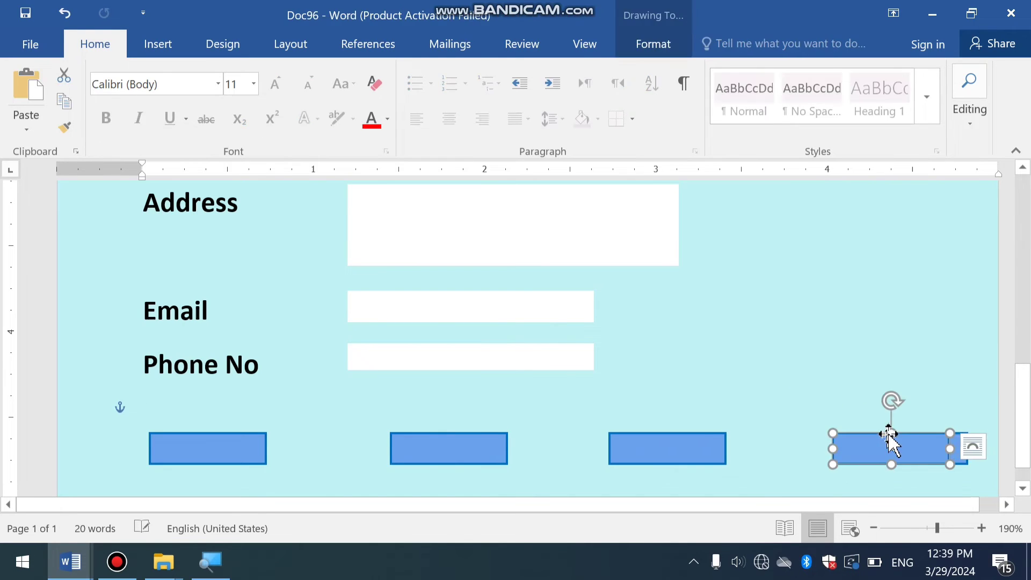
click(861, 375)
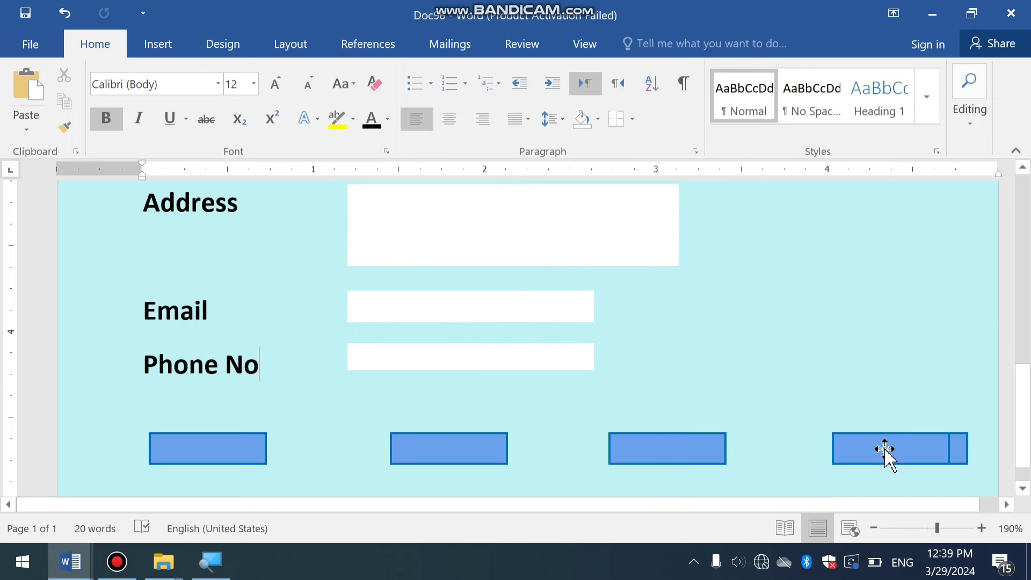
drag(882, 452, 881, 372)
key(ctrl)
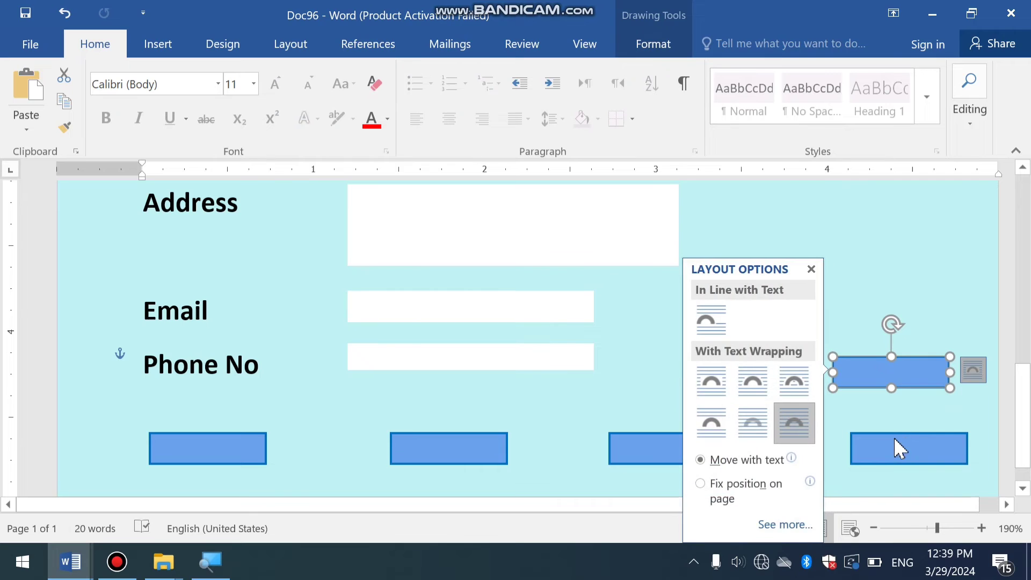
click(901, 450)
click(887, 379)
key(Delete)
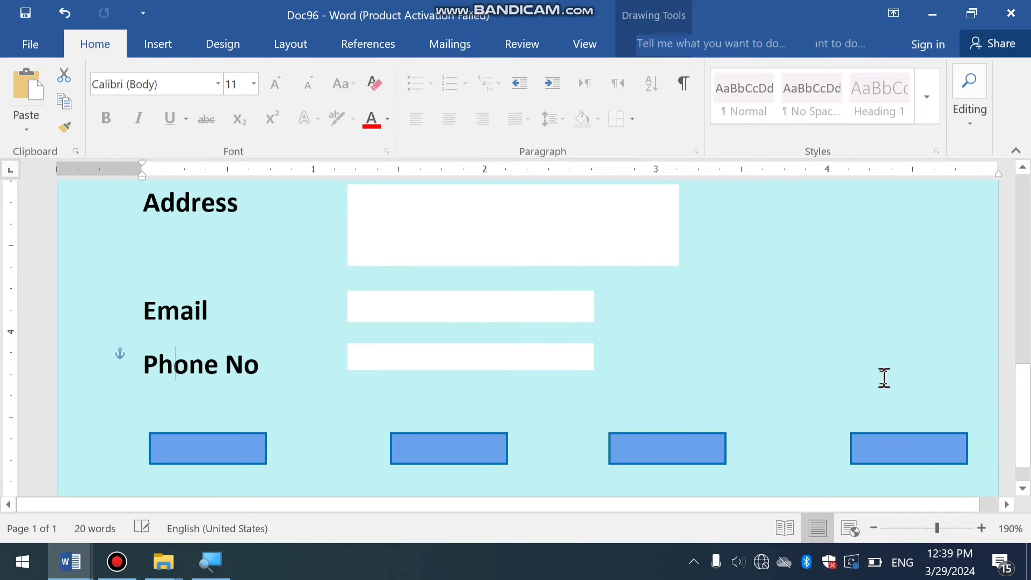
Step: Place a copy of the fourth blue rectangle directly above it, beside the Phone No line
mouse_move(871, 441)
mouse_down()
mouse_move(855, 437)
mouse_move(857, 456)
mouse_move(868, 430)
mouse_move(862, 381)
mouse_up()
key(ctrl+z)
click(824, 444)
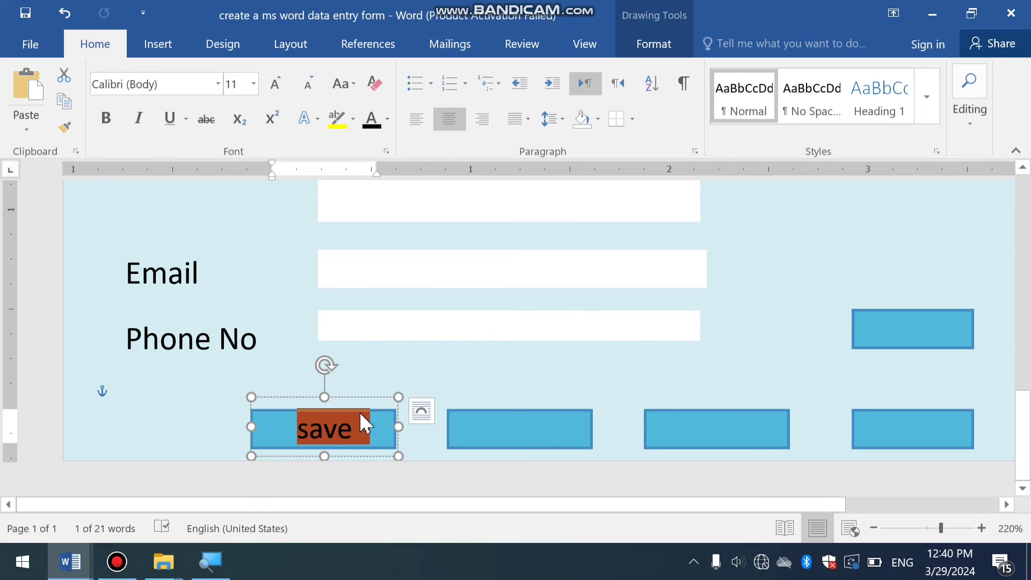
Step: Label the first three rectangles in the row save, Next and New
text(sav)
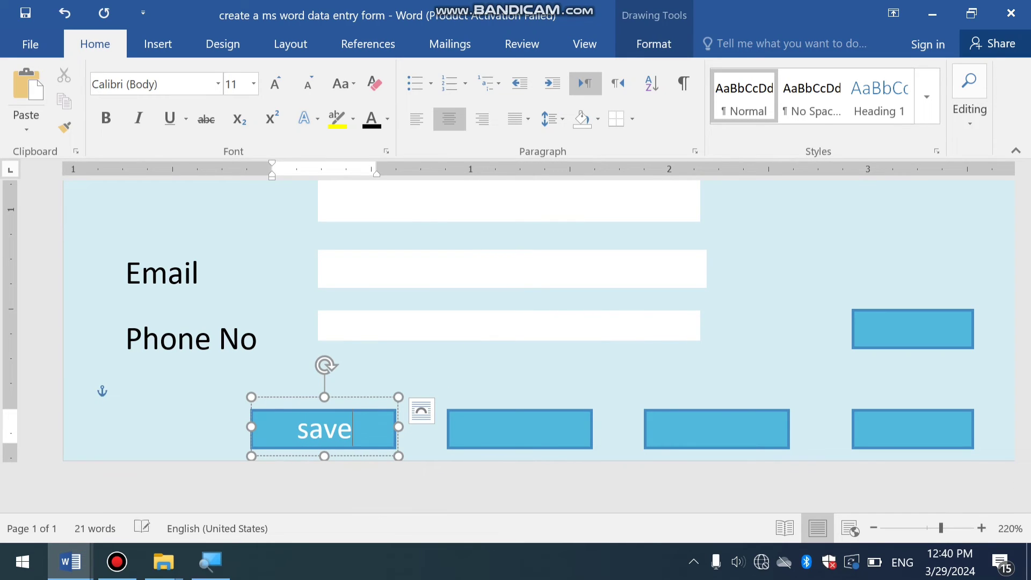
click(472, 432)
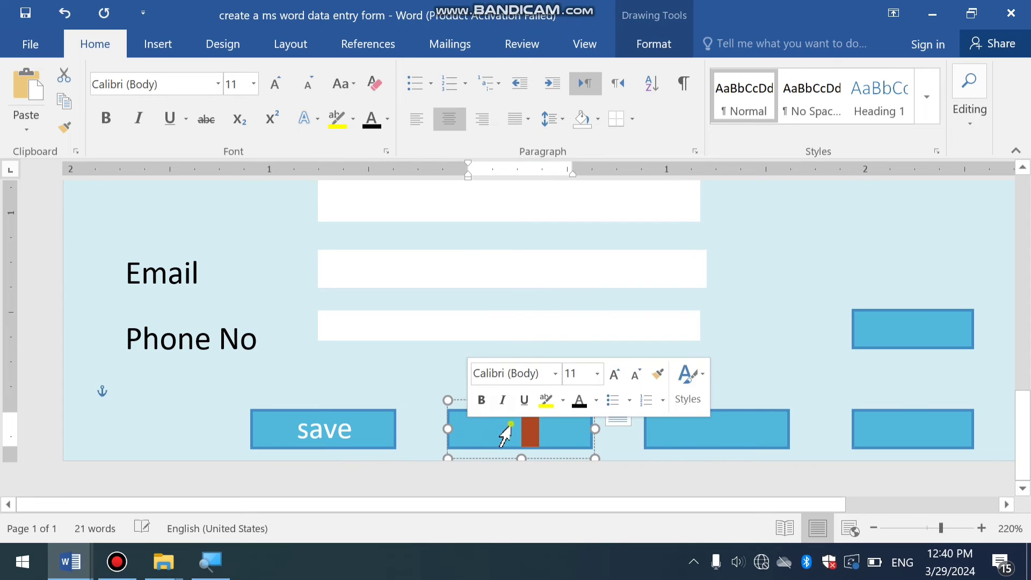
click(528, 428)
text(Next)
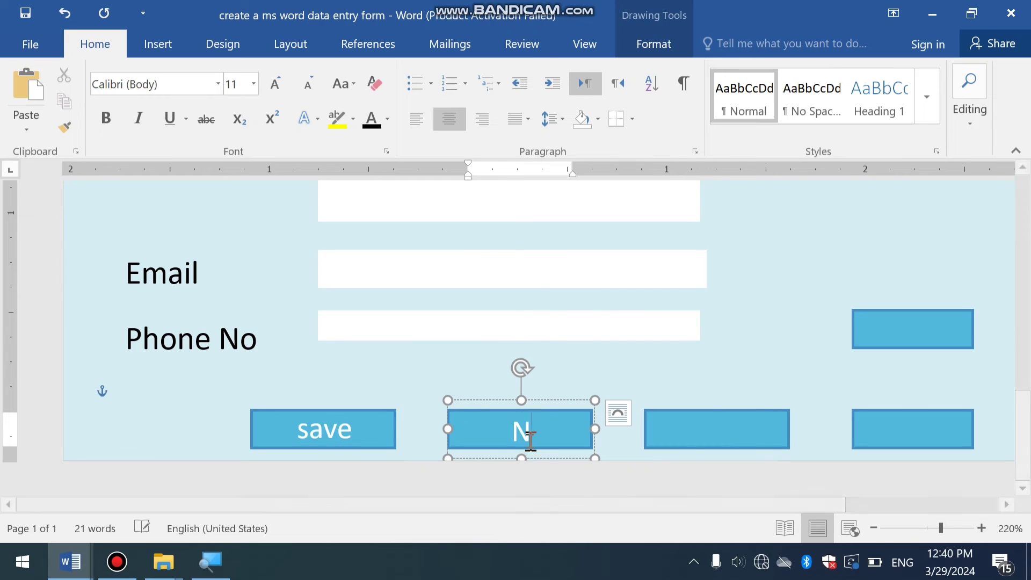
click(712, 429)
click(720, 433)
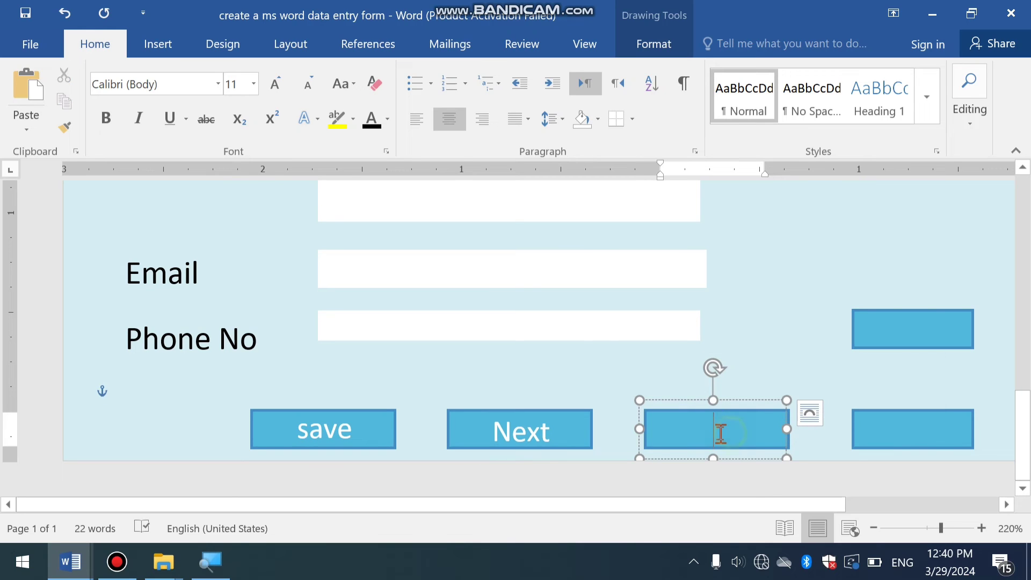
text(New)
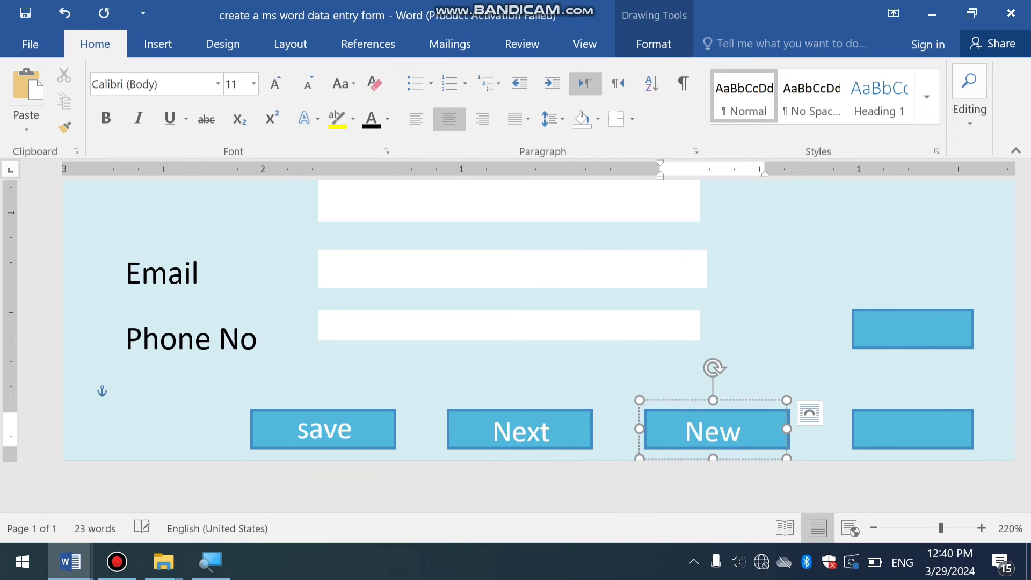
Step: Swap the second and third button labels so the second reads New and the third reads Next
drag(741, 439, 679, 444)
key(ctrl+c)
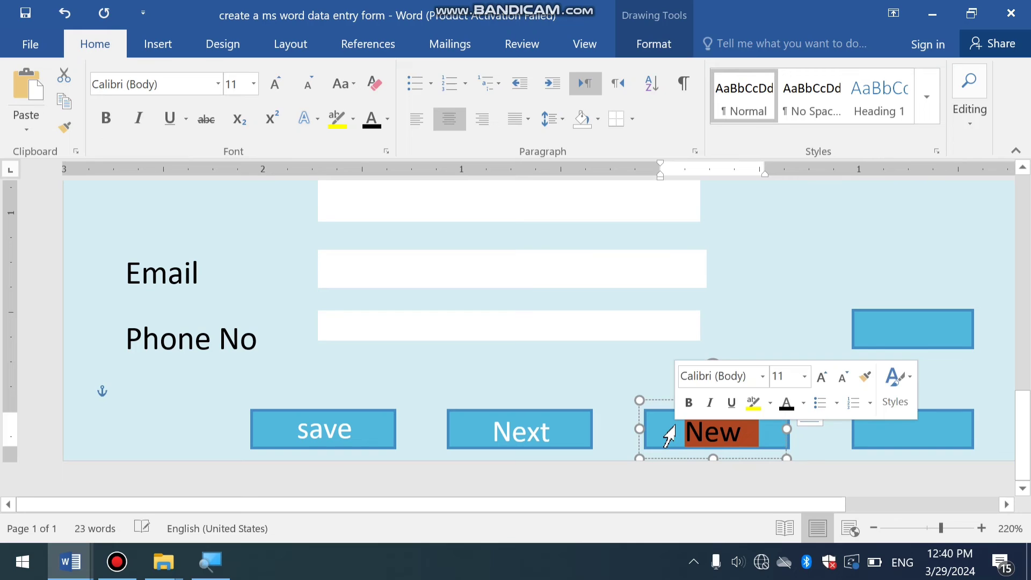
key(BackSpace)
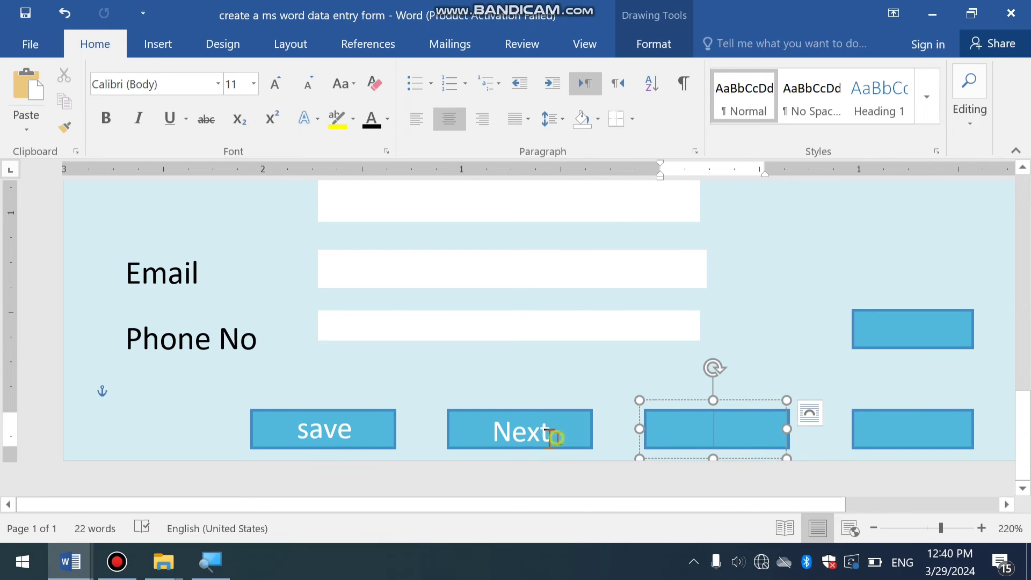
drag(553, 436, 479, 428)
key(ctrl+v)
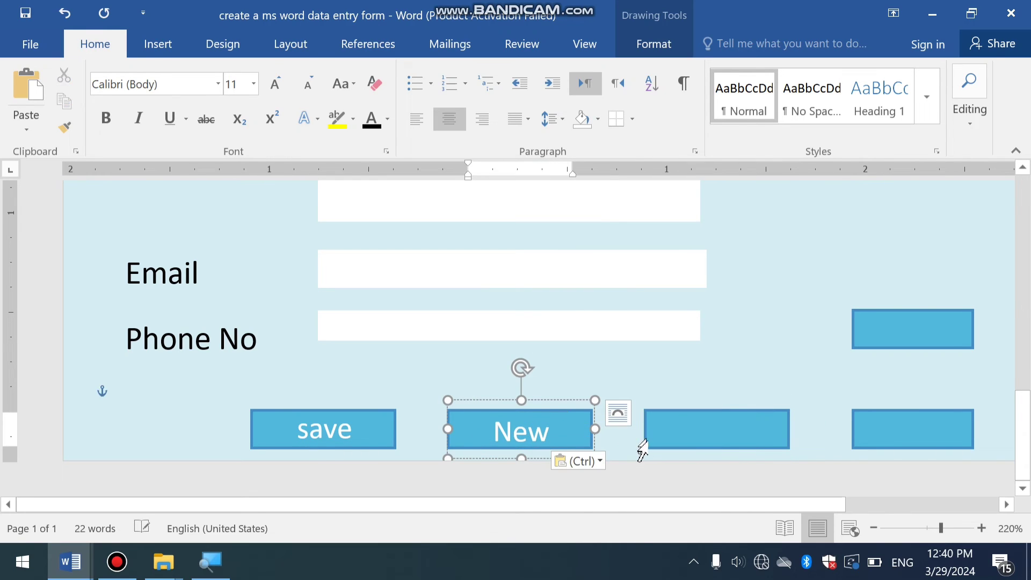
click(702, 429)
text(n)
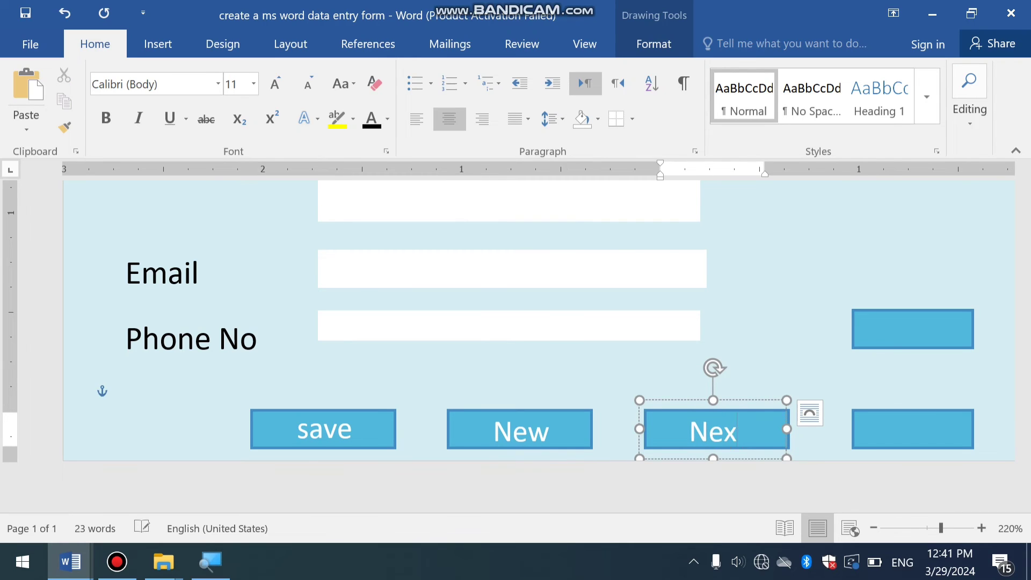
Step: Label the fourth rectangle in the row Print and the rectangle above it Delet
click(891, 428)
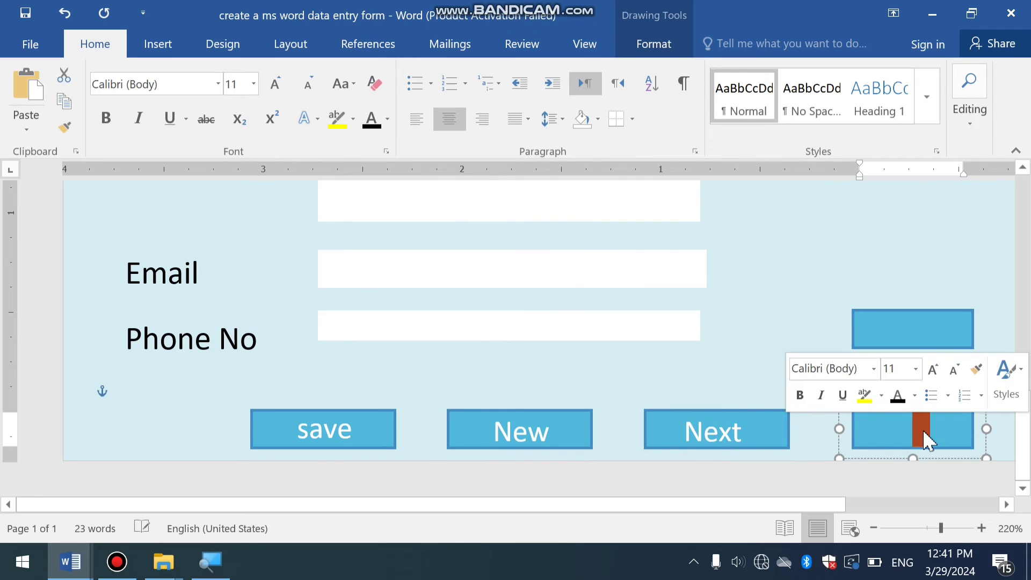
text(Print)
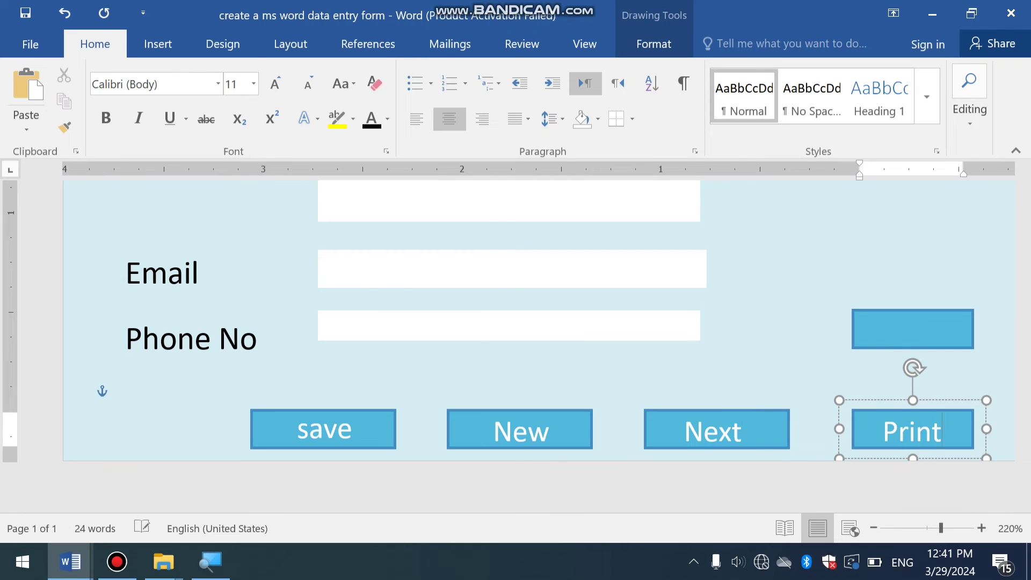
click(928, 334)
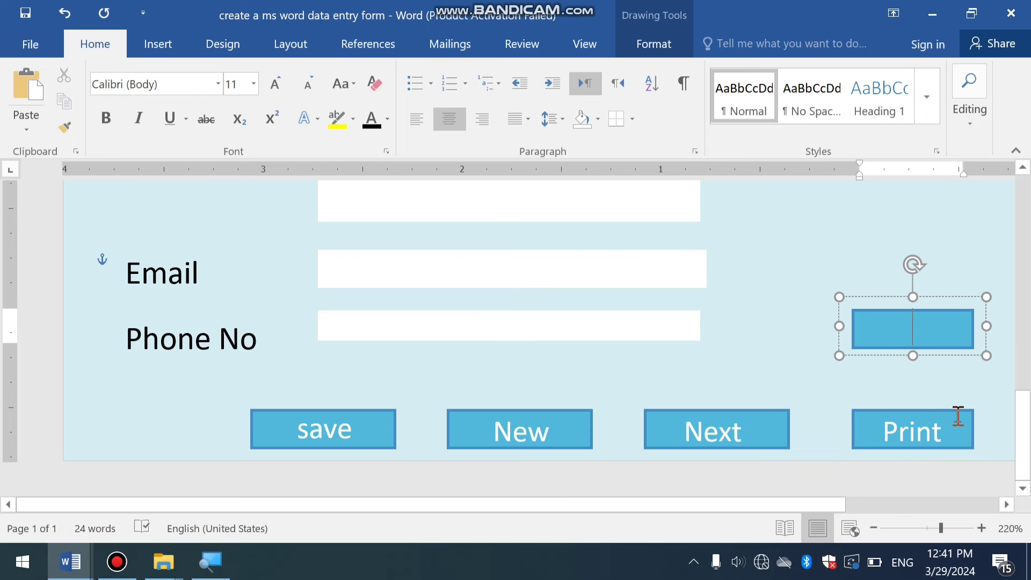
text(Delet)
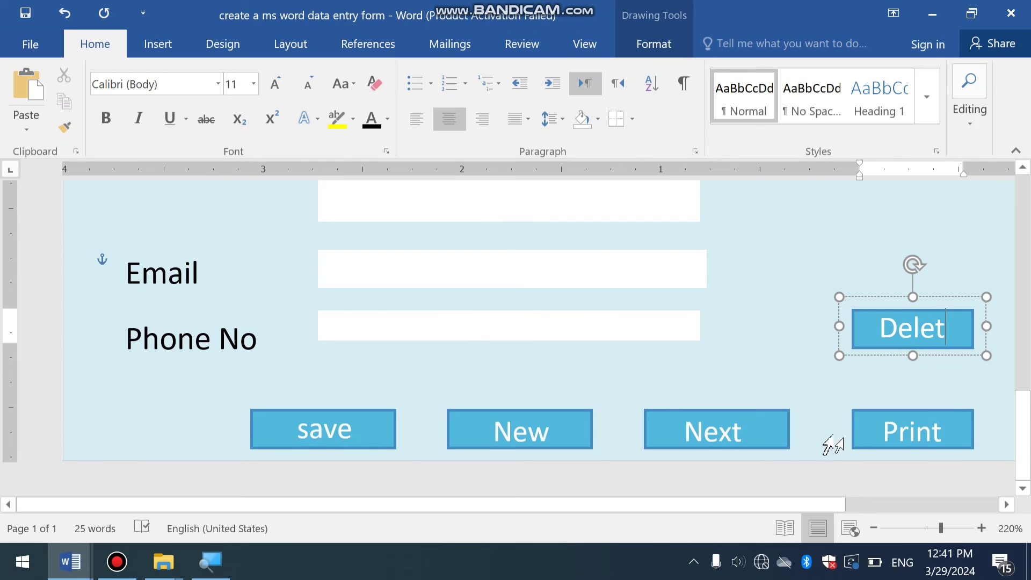
click(780, 367)
Step: Draw a rounded rectangle about 1.06 inches high and 0.94 inches wide below the banner, to the right of the name boxes
scroll(531, 489, down, 13)
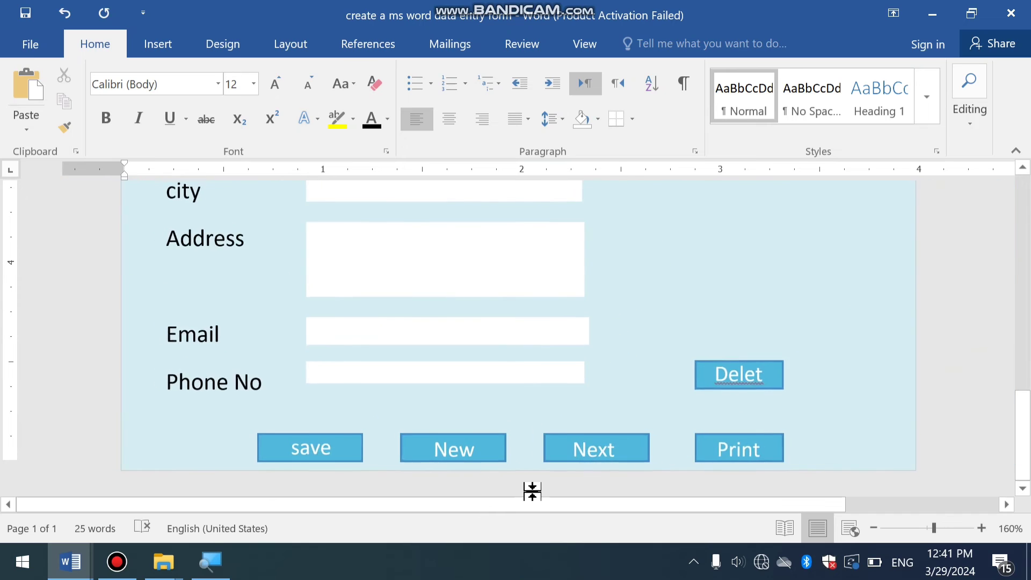
scroll(533, 483, down, 4)
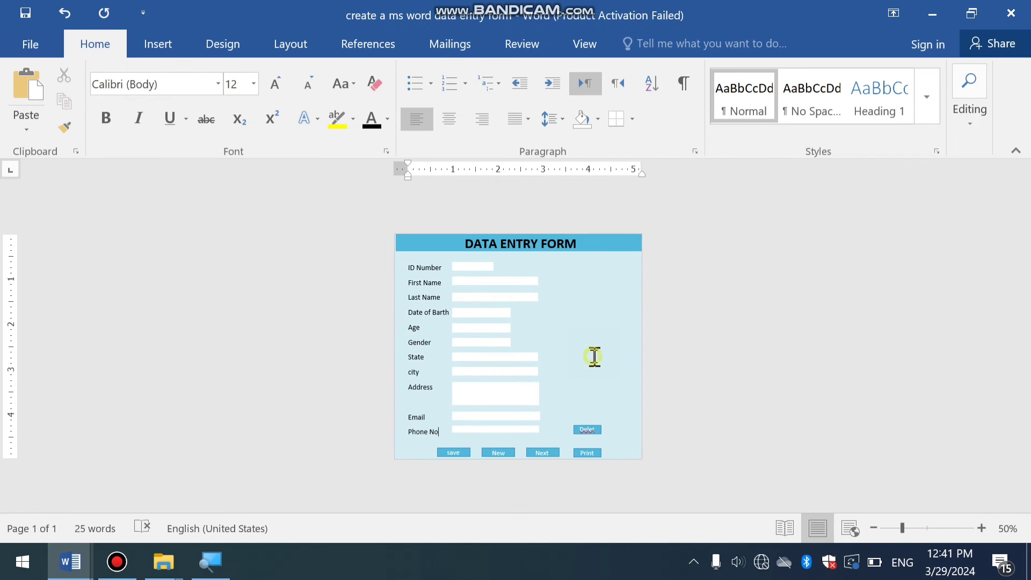
scroll(644, 254, up, 9)
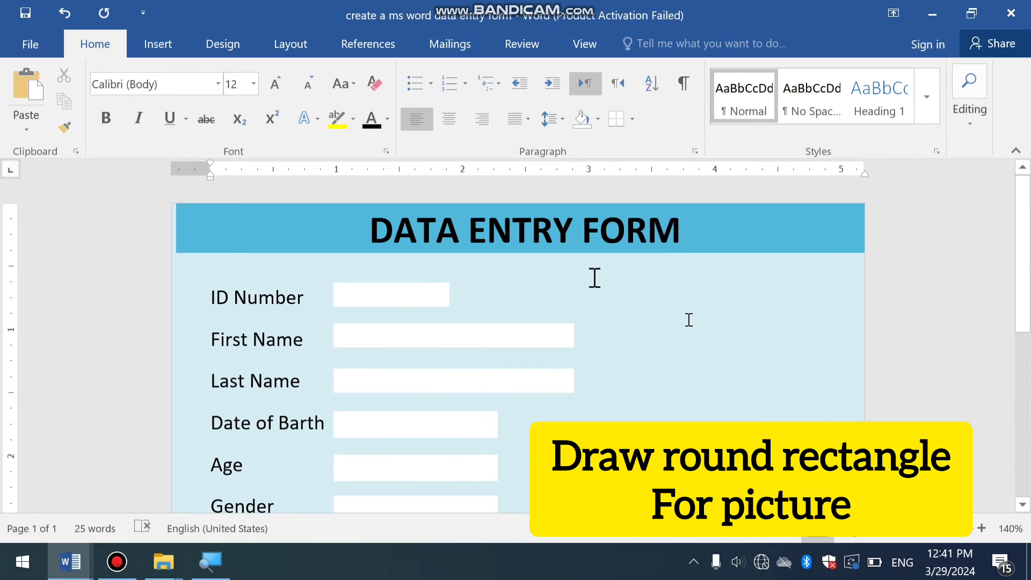
click(158, 44)
click(218, 97)
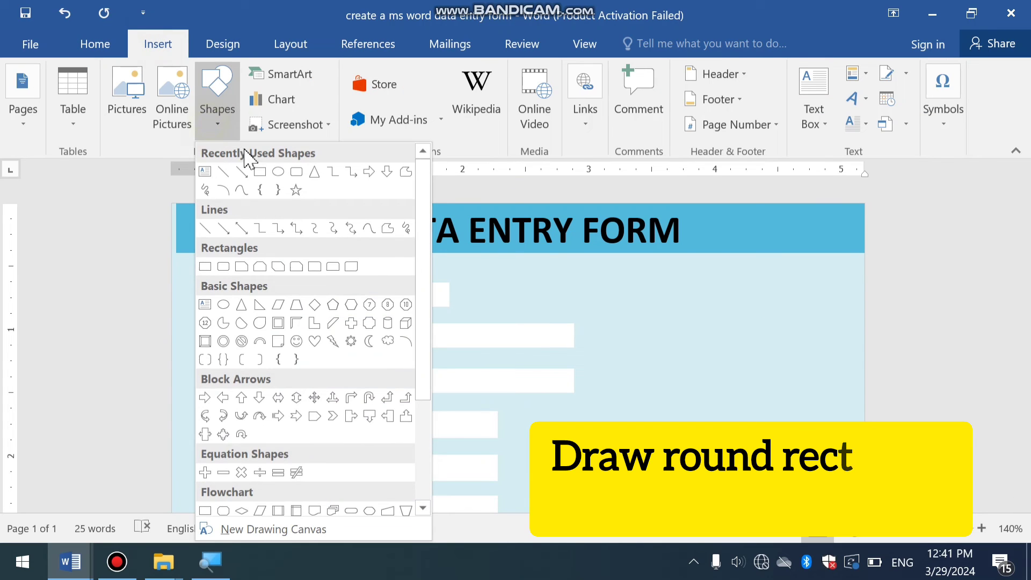
click(264, 170)
click(224, 121)
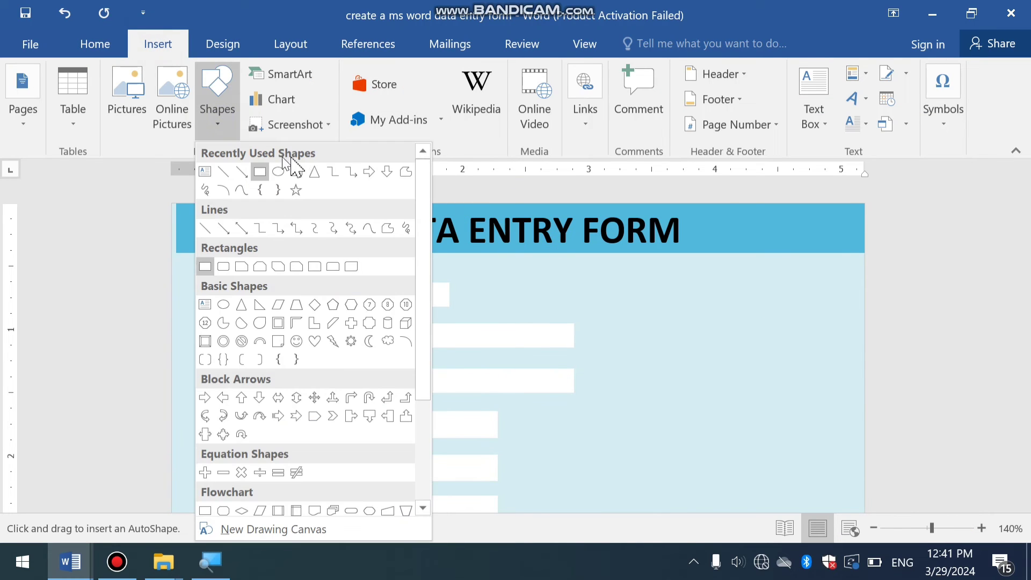
click(296, 170)
mouse_move(682, 293)
mouse_down()
mouse_move(706, 345)
mouse_move(775, 410)
mouse_move(813, 417)
mouse_move(817, 428)
mouse_move(792, 405)
mouse_move(801, 401)
mouse_up()
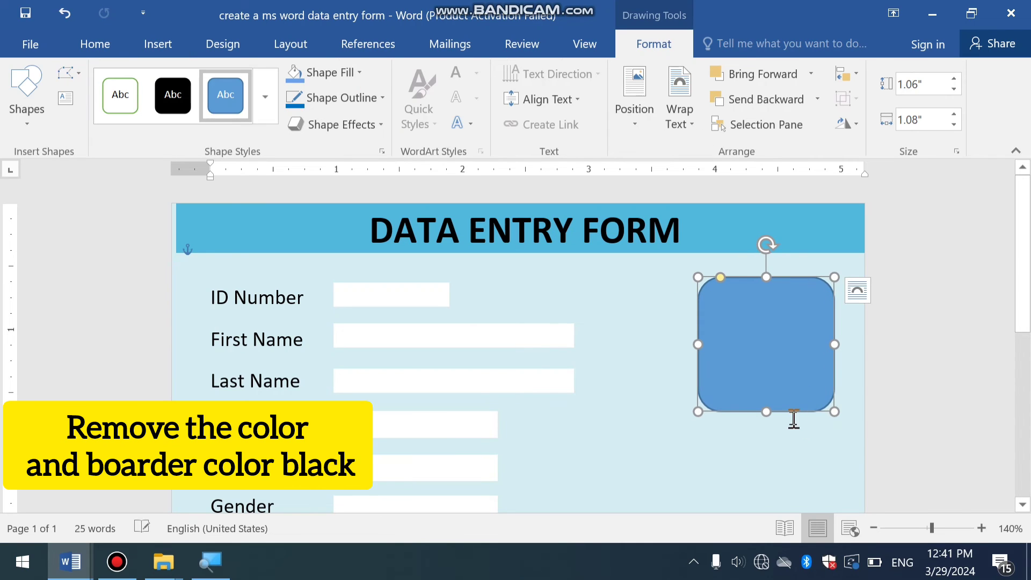
drag(818, 343, 815, 342)
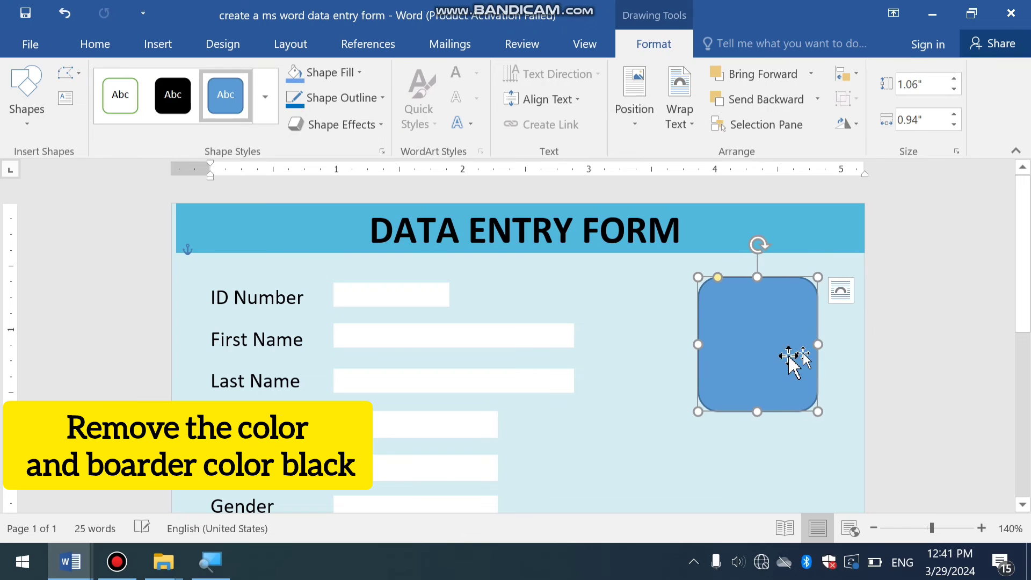
Step: Remove the rounded rectangle's fill and give it a white outline
click(354, 72)
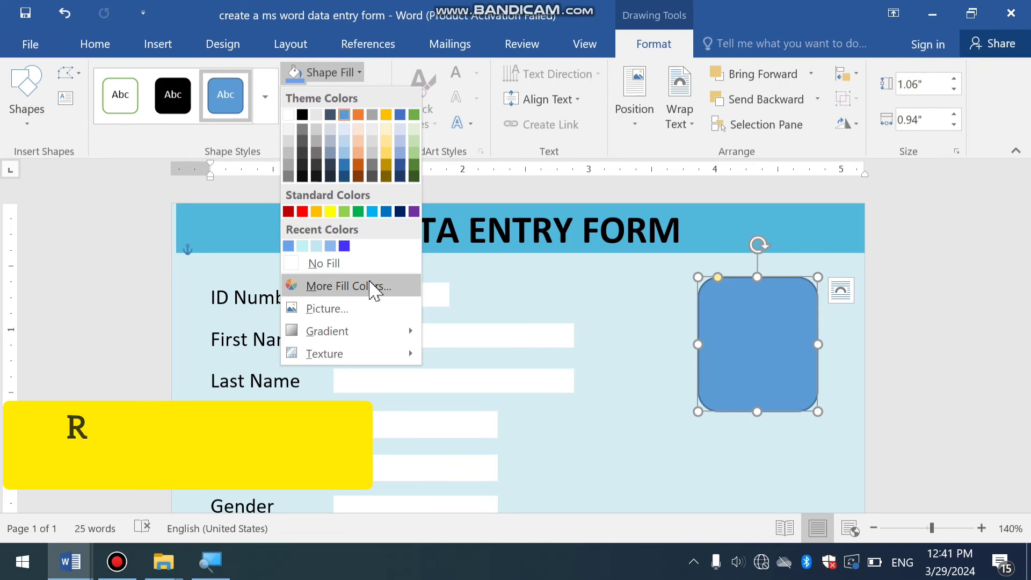
click(359, 265)
click(357, 98)
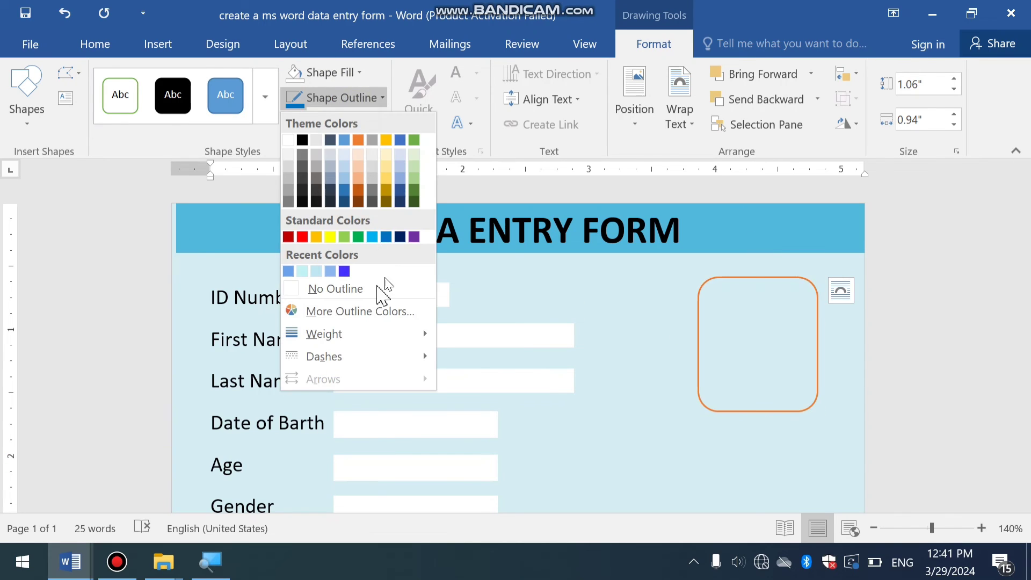
click(290, 139)
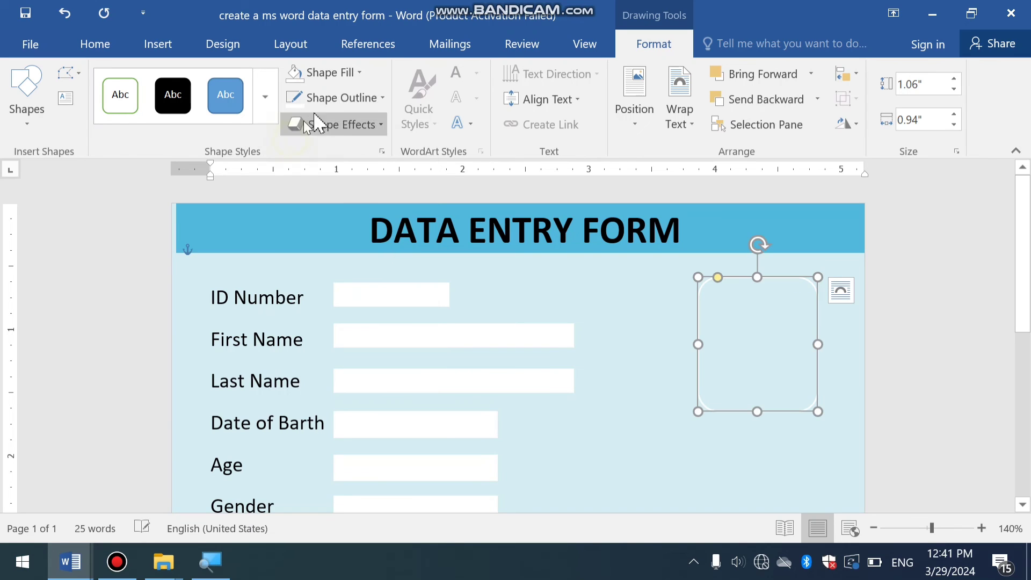
Step: Give the rounded rectangle's outline a round-dot dash style and a weight of 1½ pt
click(338, 99)
mouse_move(422, 348)
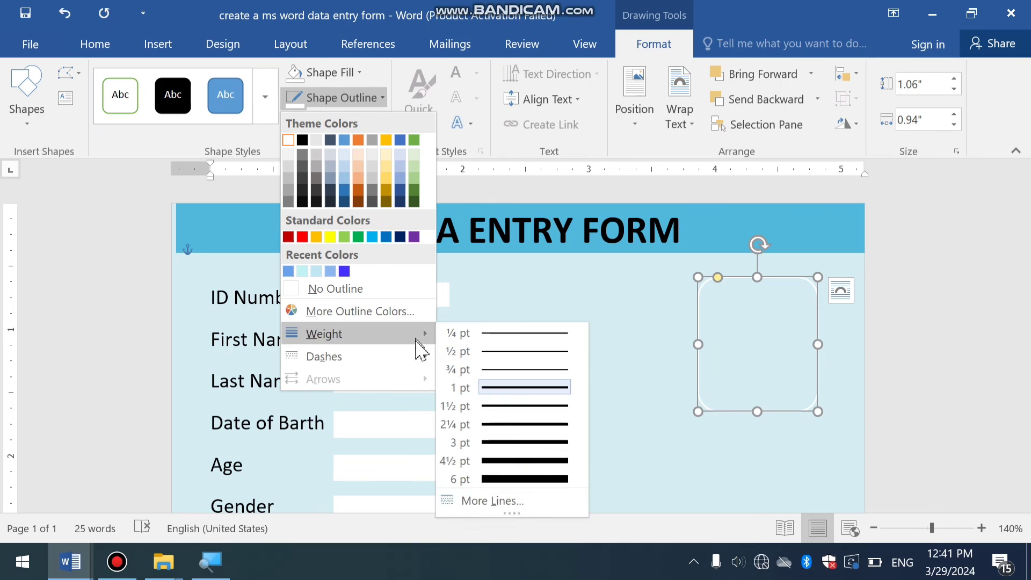
click(469, 374)
click(340, 97)
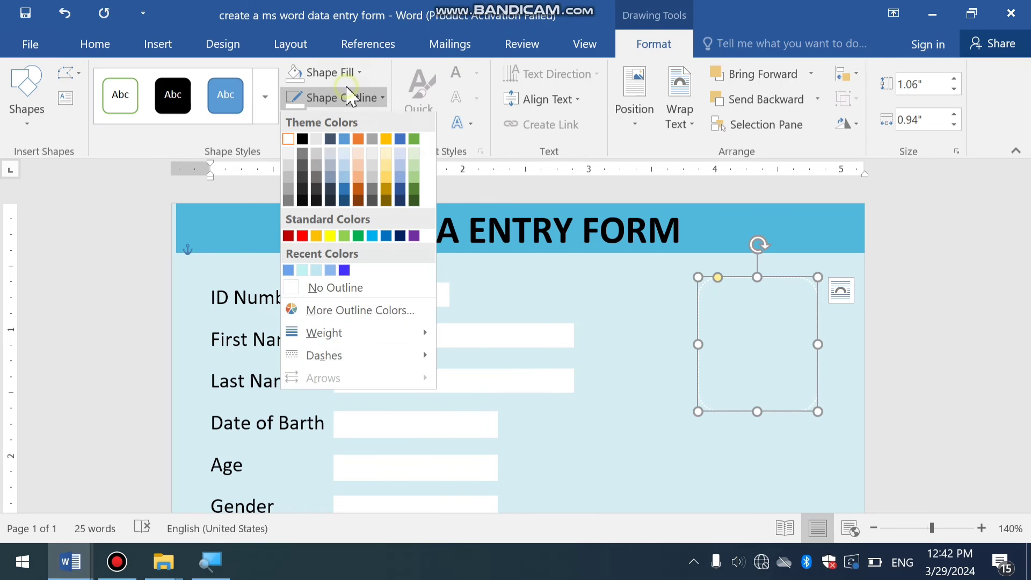
mouse_move(422, 356)
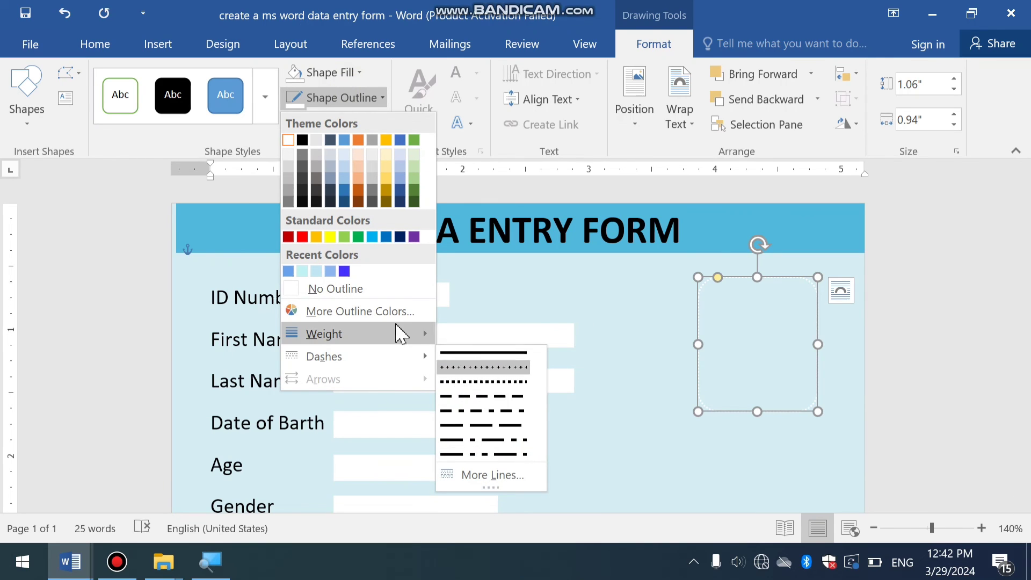
mouse_move(399, 331)
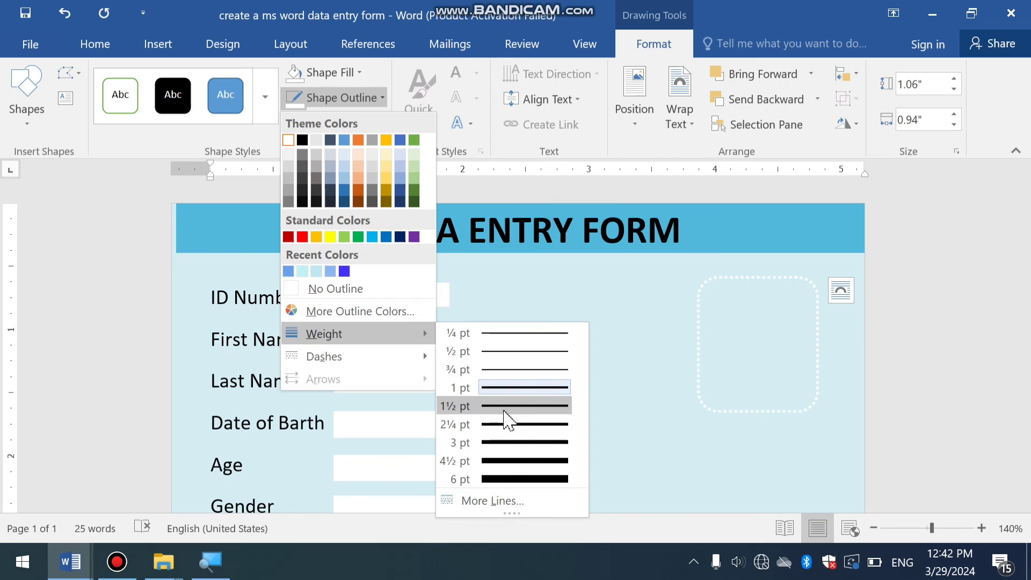
click(505, 411)
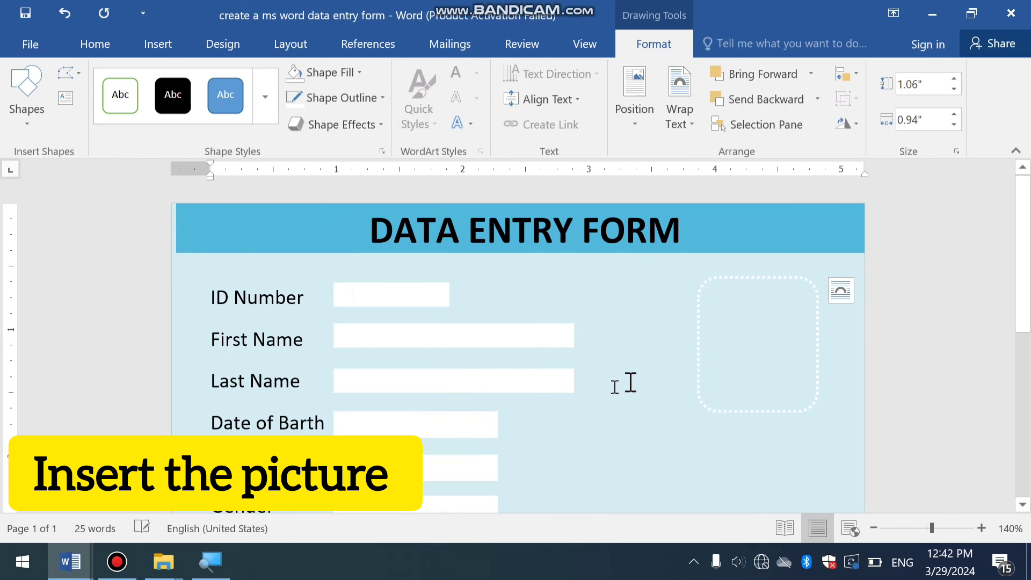
Step: Fill the rounded rectangle below the banner with the picture P from the p p E folder
click(699, 336)
click(323, 72)
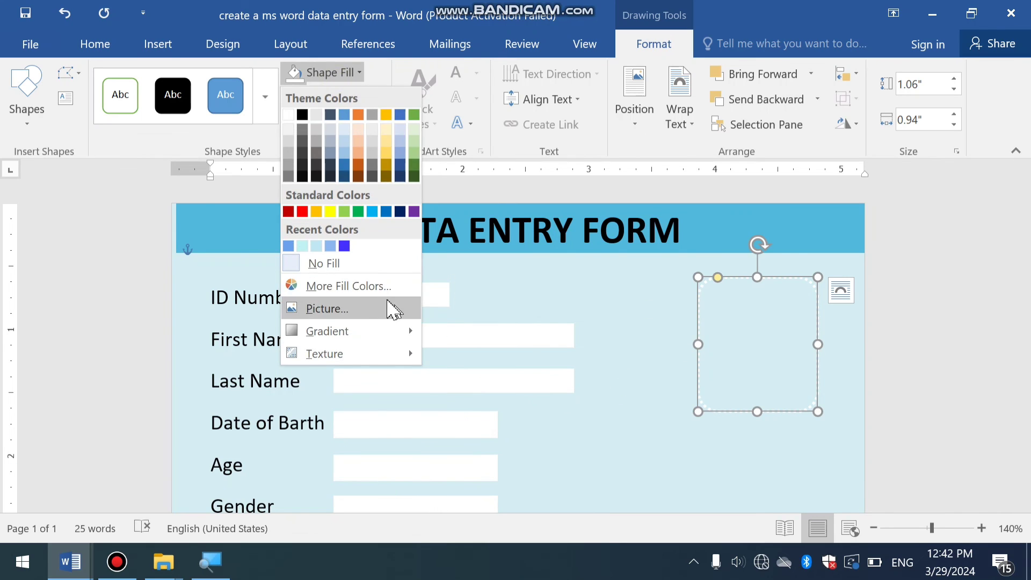
click(365, 312)
click(525, 322)
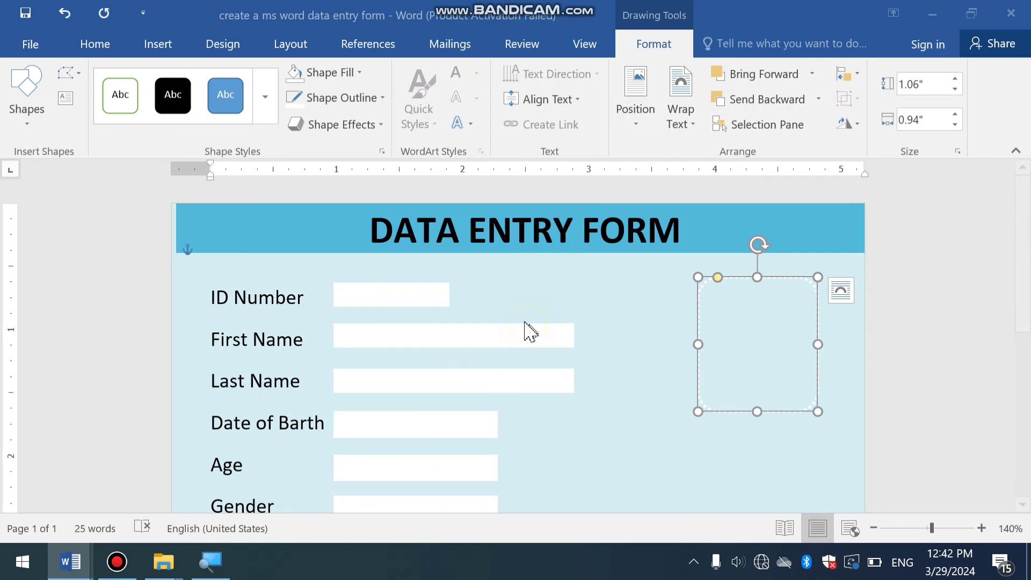
click(399, 279)
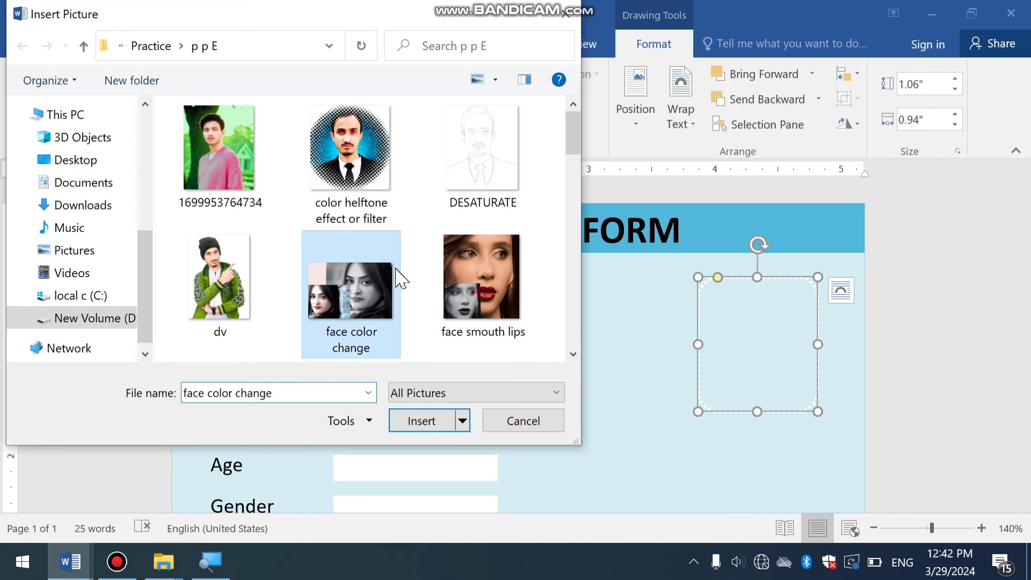
drag(571, 158, 572, 209)
click(518, 222)
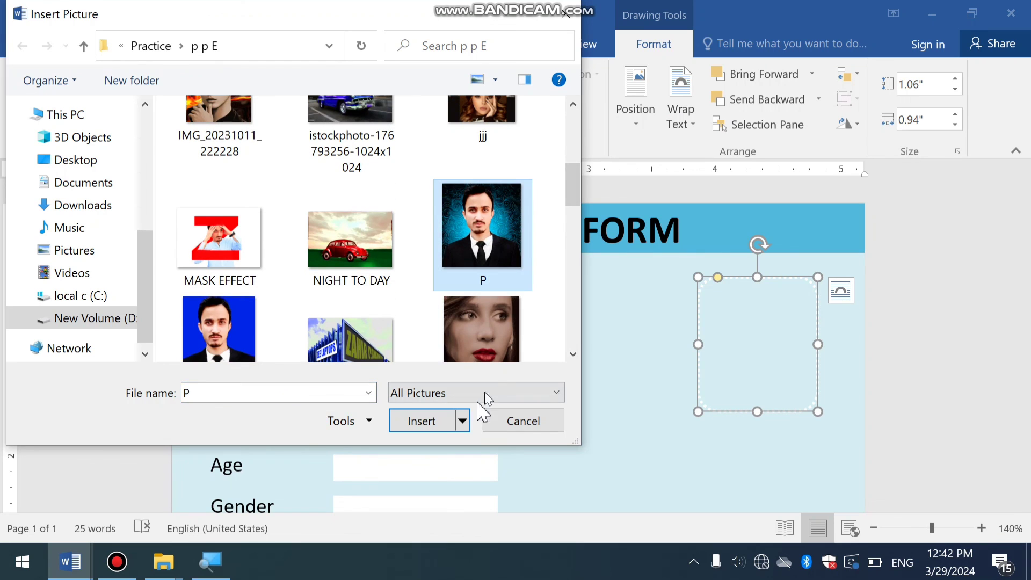
click(430, 421)
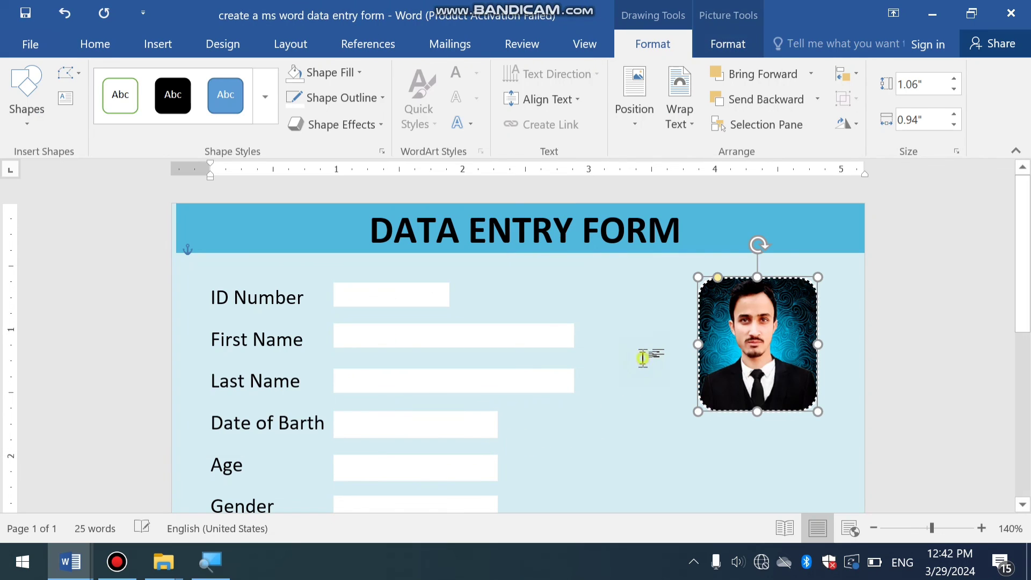
click(643, 358)
ctrl+scroll(643, 358, down, 8)
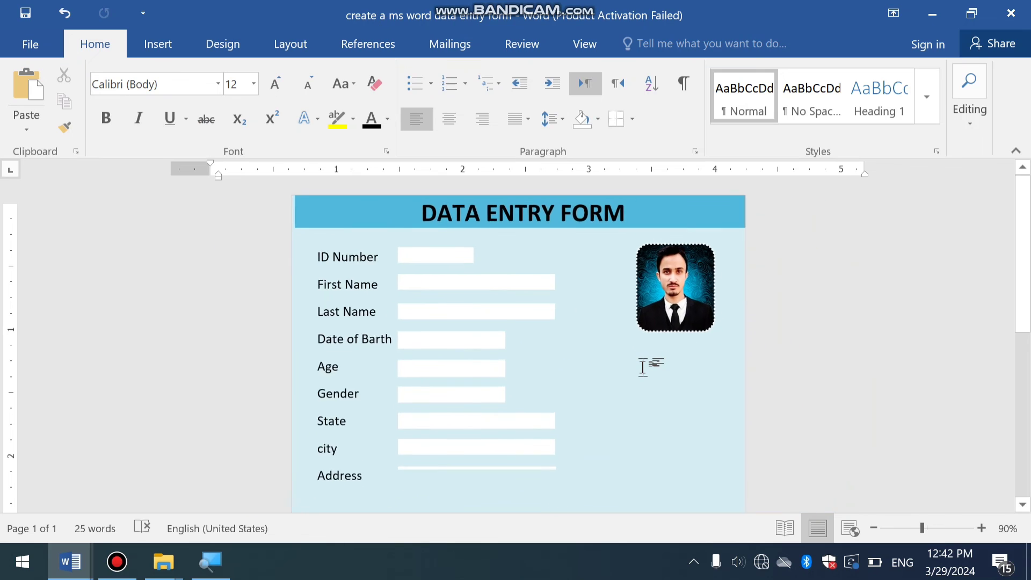
ctrl+scroll(531, 508, up, 8)
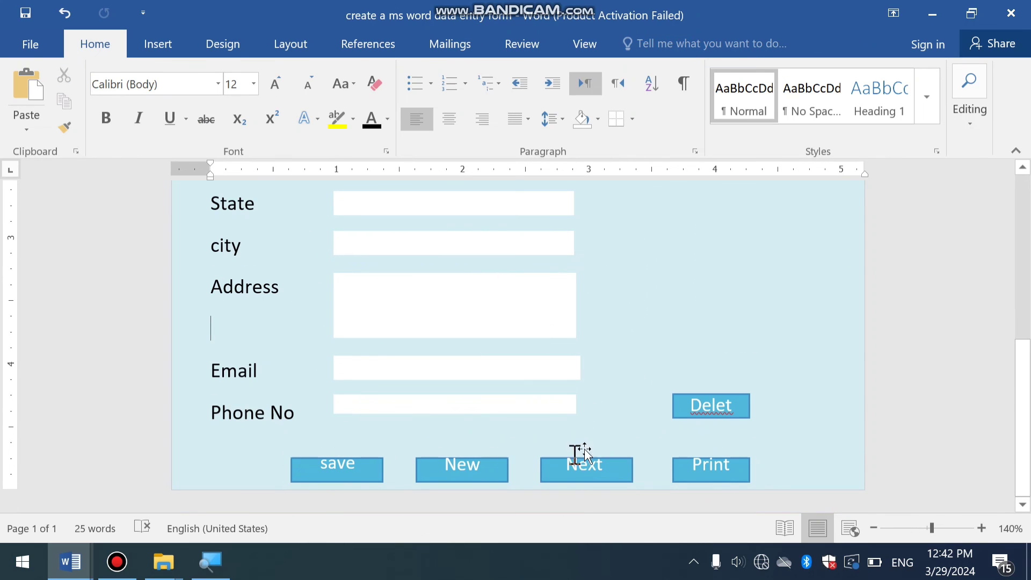
Step: Try to shift the save, New, Next and Print labels slightly upward together
key(ctrl+z)
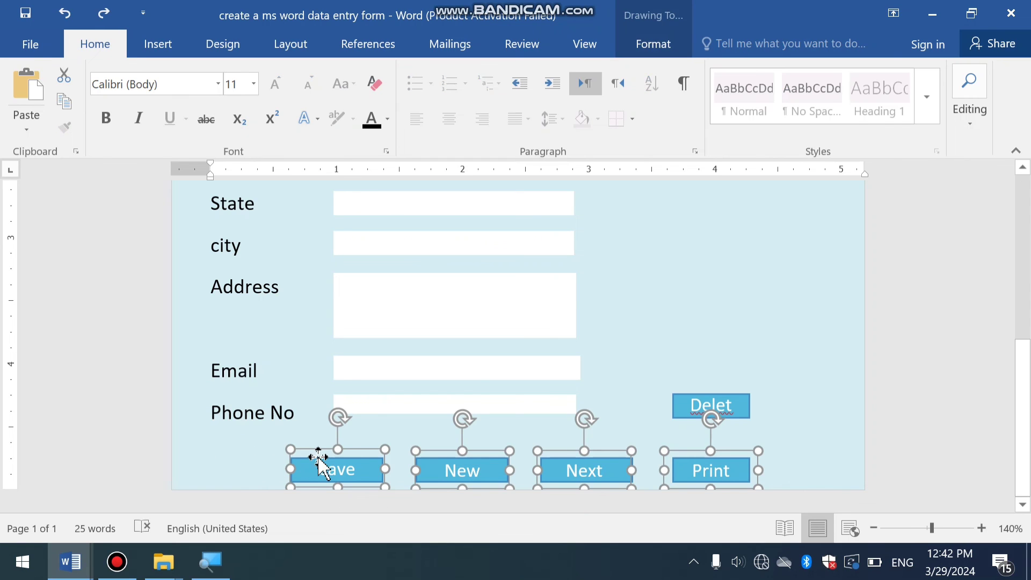
drag(311, 449, 313, 431)
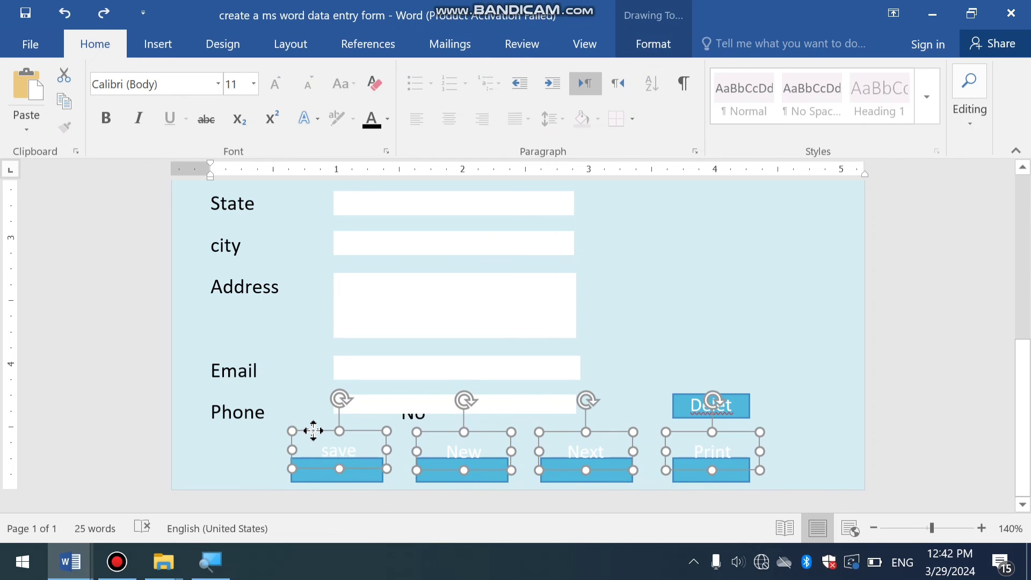
click(300, 482)
Step: Undo the label move, the picture fill and the latest outline formatting of the rounded rectangle
key(ctrl+z)
key(ctrl+z)
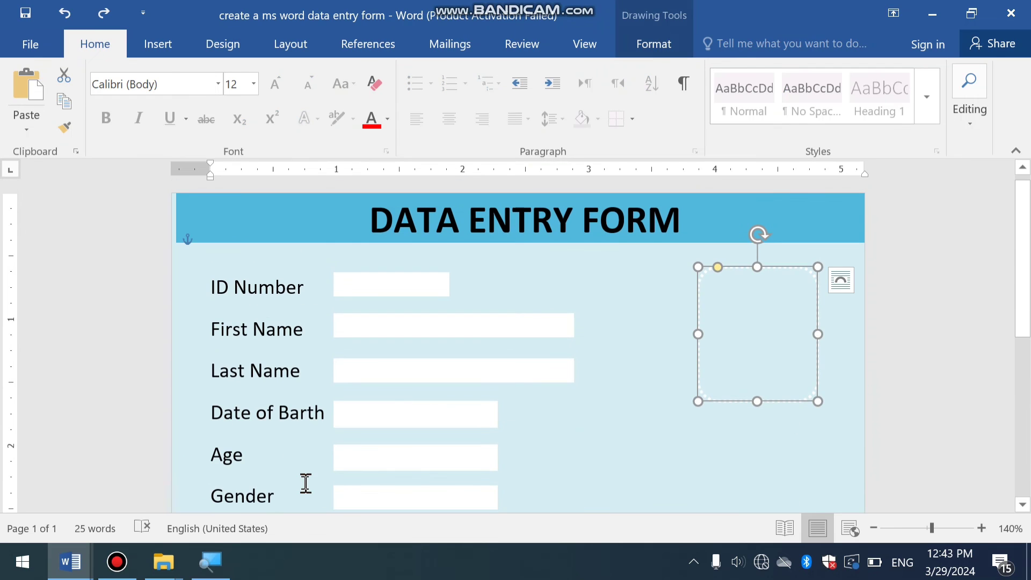
key(ctrl+z)
key(ctrl+z)
key(ctrl+z)
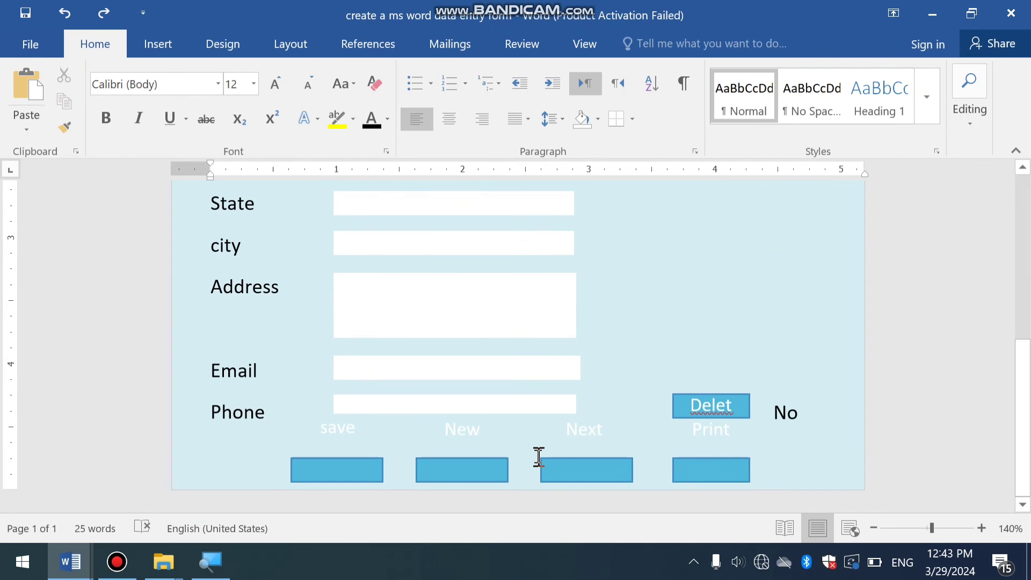
key(ctrl+z)
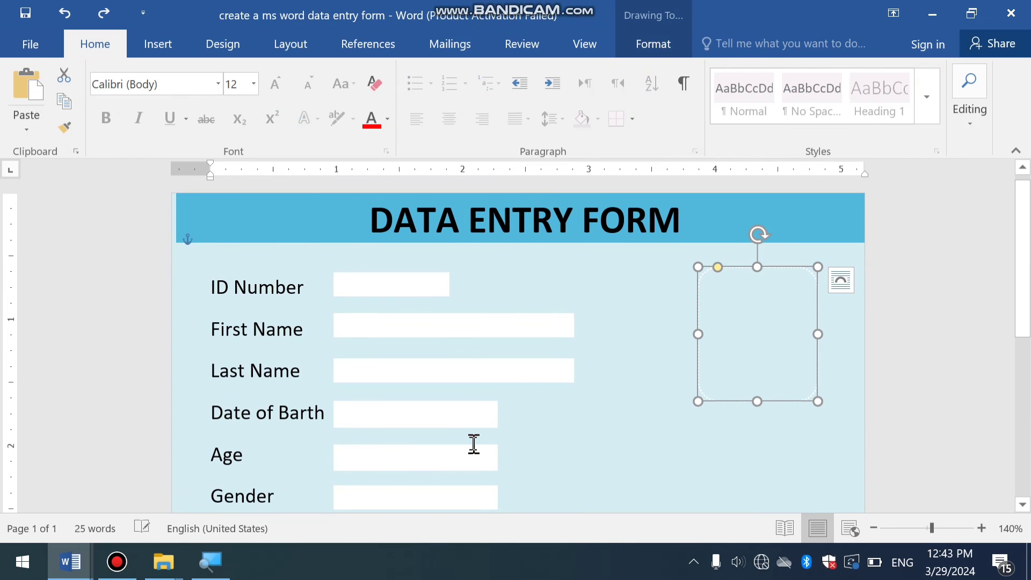
Step: Redo the rounded rectangle's outline formatting and picture fill
key(ctrl+y)
key(ctrl+y)
scroll(487, 467, down, 1)
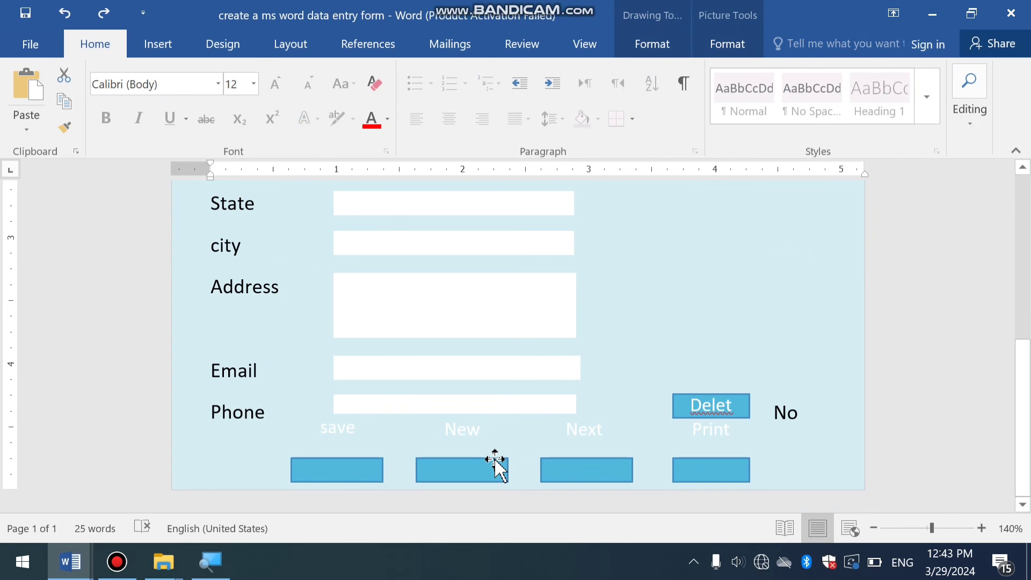
key(ctrl+y)
Step: Save the data entry form document under its current name
scroll(740, 466, down, 5)
key(ctrl+s)
scroll(671, 420, down, 3)
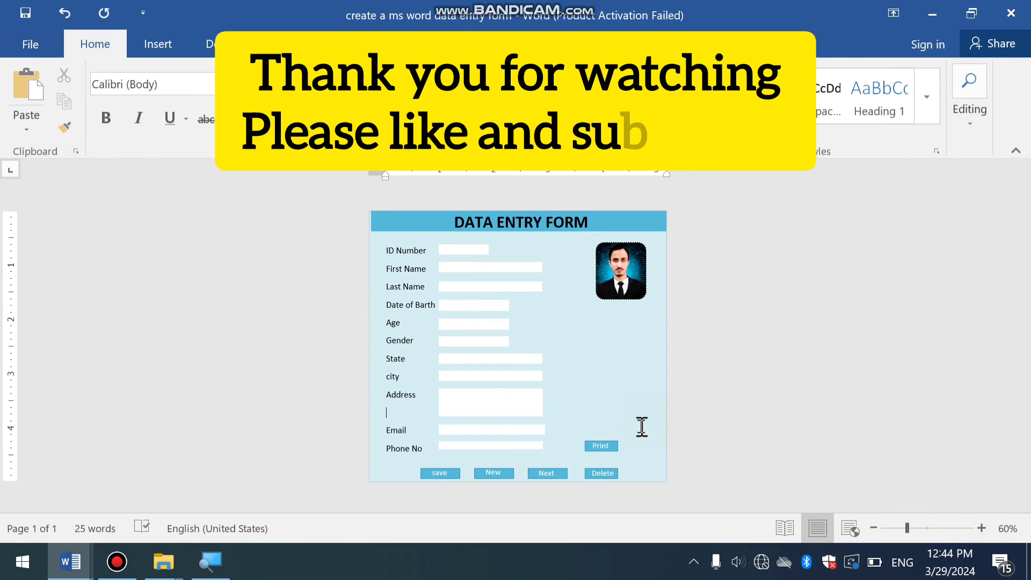